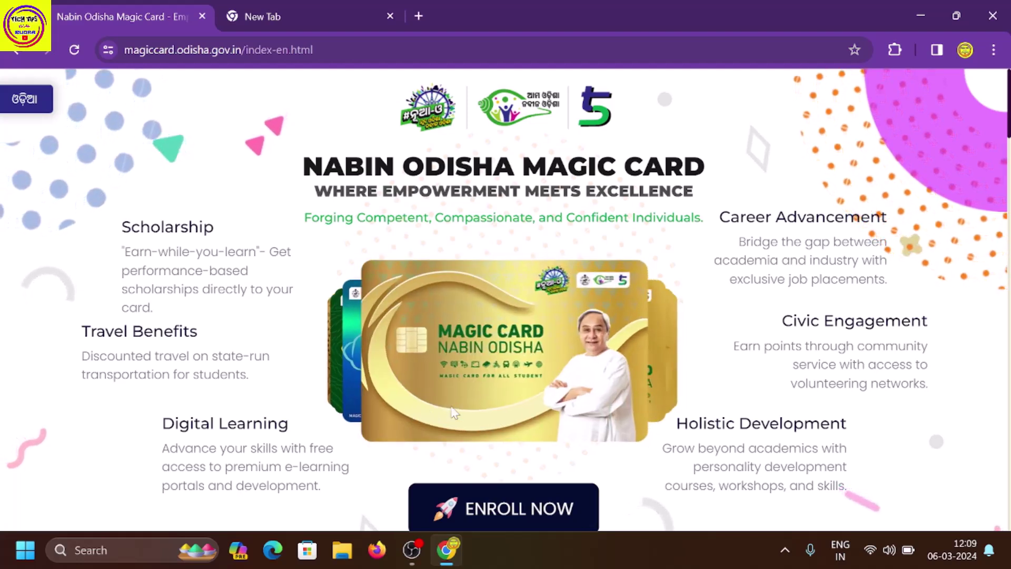
Browse the Magic Card benefits and card gallery, then open a new Google tab.
scroll(393, 417, "down", 15)
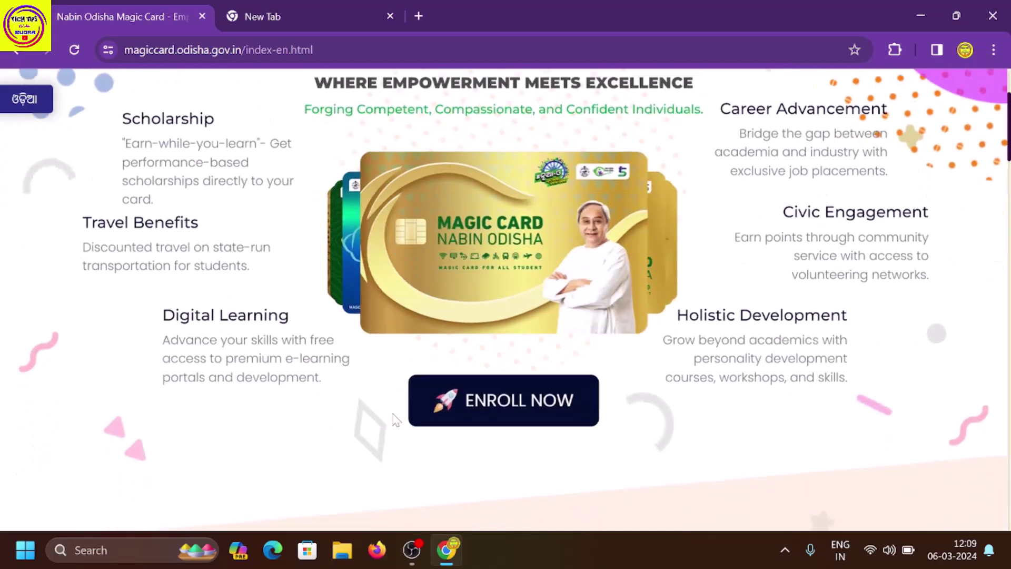
scroll(391, 410, "down", 12)
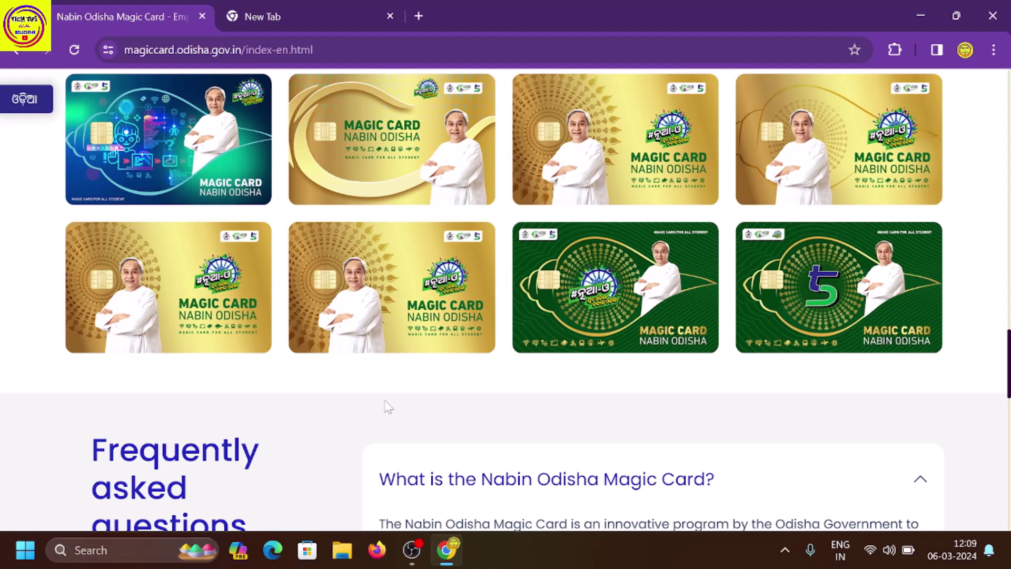
scroll(388, 406, "up", 1)
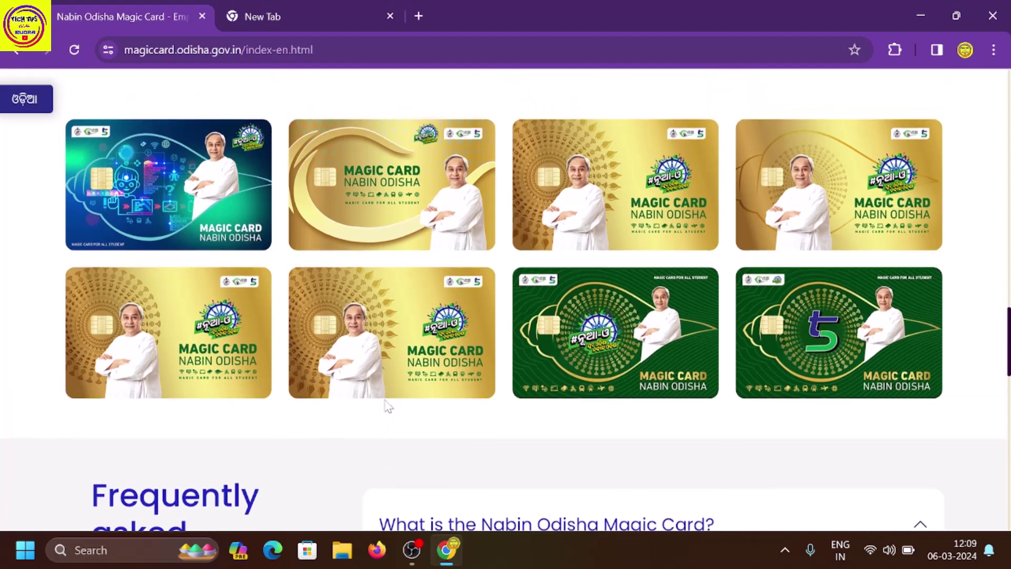
key("ctrl+Tab")
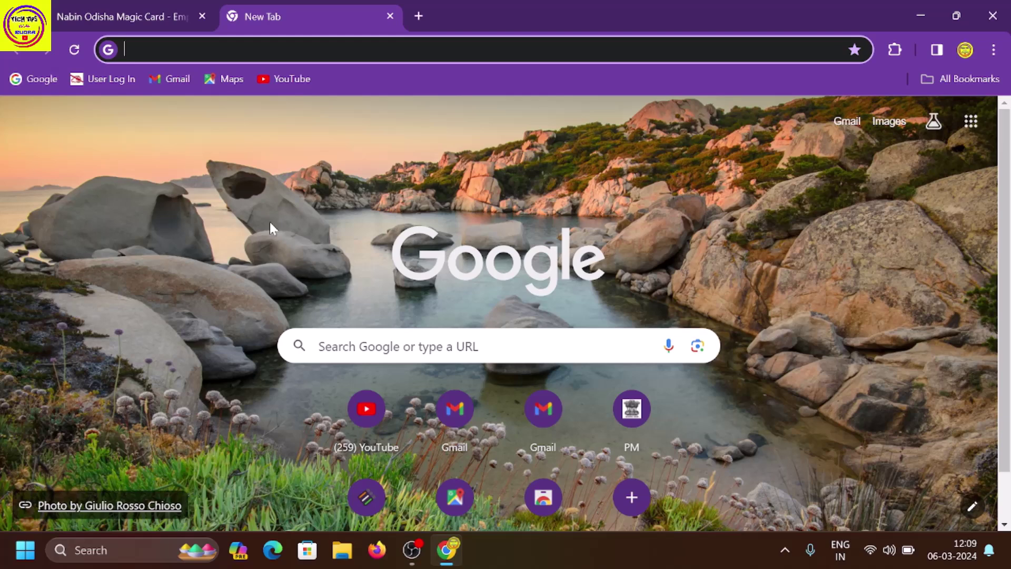
Search Google for 'nua o magic card' and open the official magiccard.odisha.gov.in result.
left_click(340, 346)
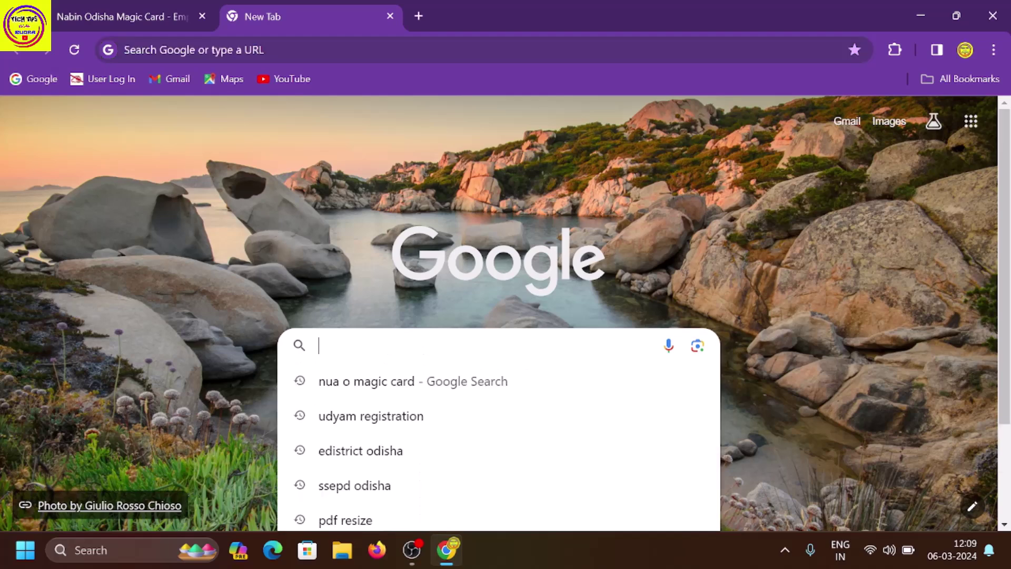
left_click(339, 387)
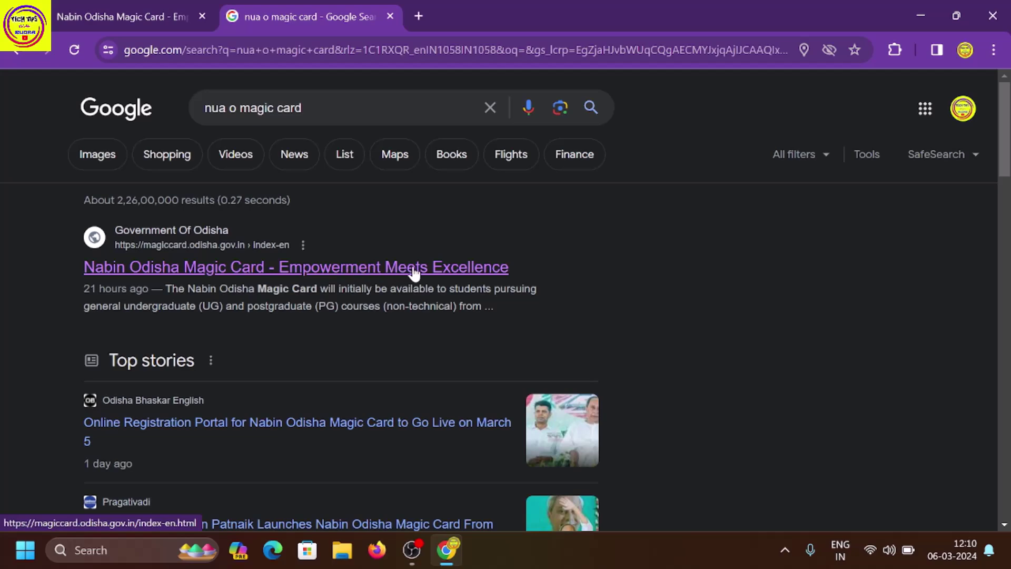
left_click(329, 274)
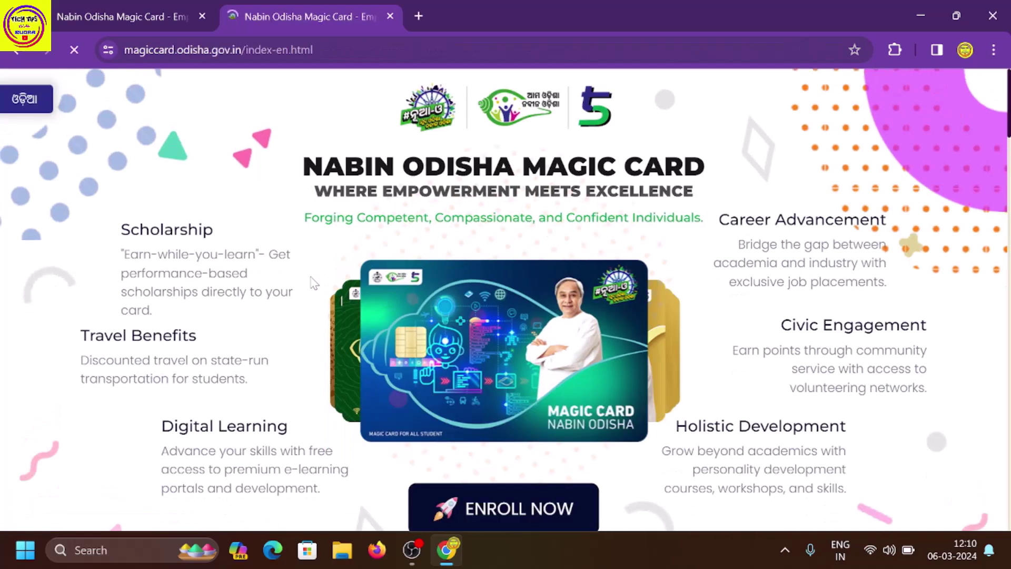
Close the duplicate Magic Card tab and choose ENROLL NOW to reach the SPDP enrollment form.
left_click(202, 16)
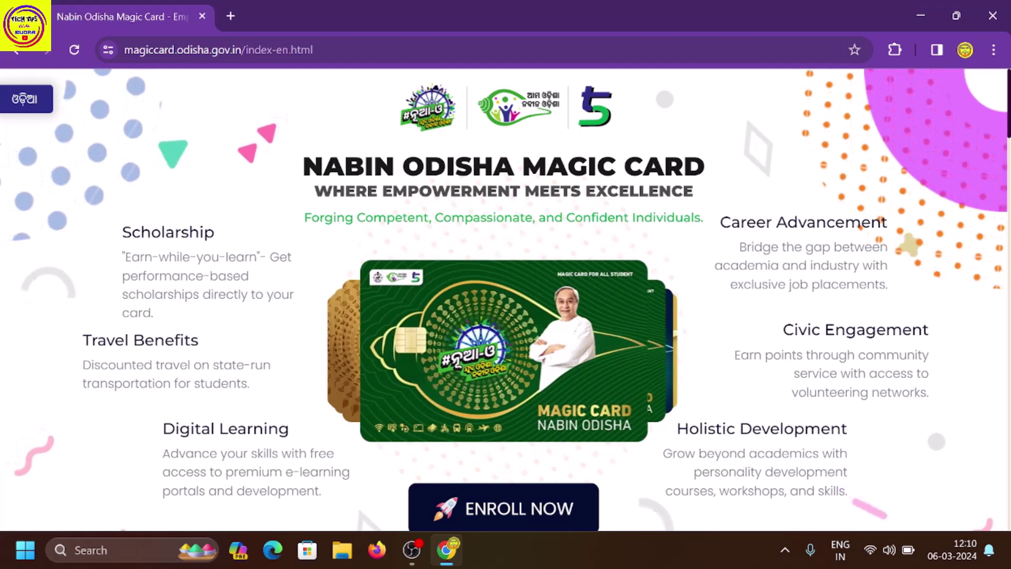
scroll(400, 191, "down", 5)
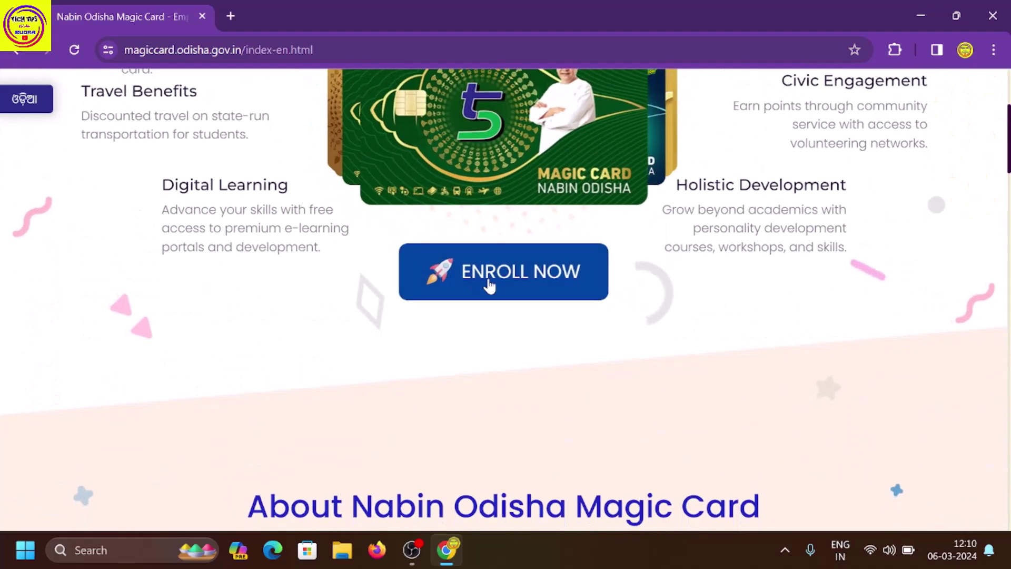
left_click(493, 290)
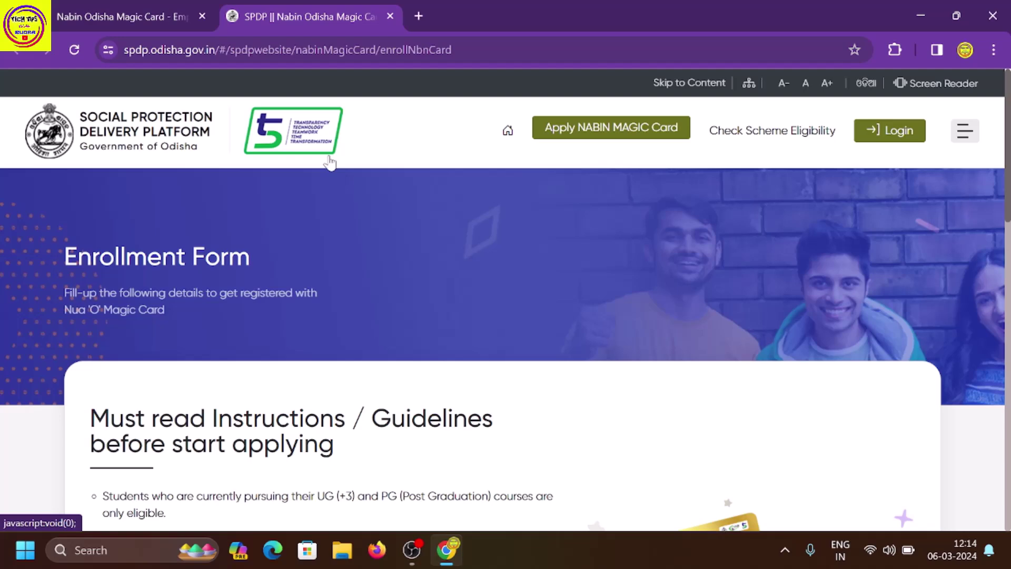
Tick the SAMS barcode and Aadhaar consent boxes and select Under Graduate as the course.
scroll(331, 160, "down", 3)
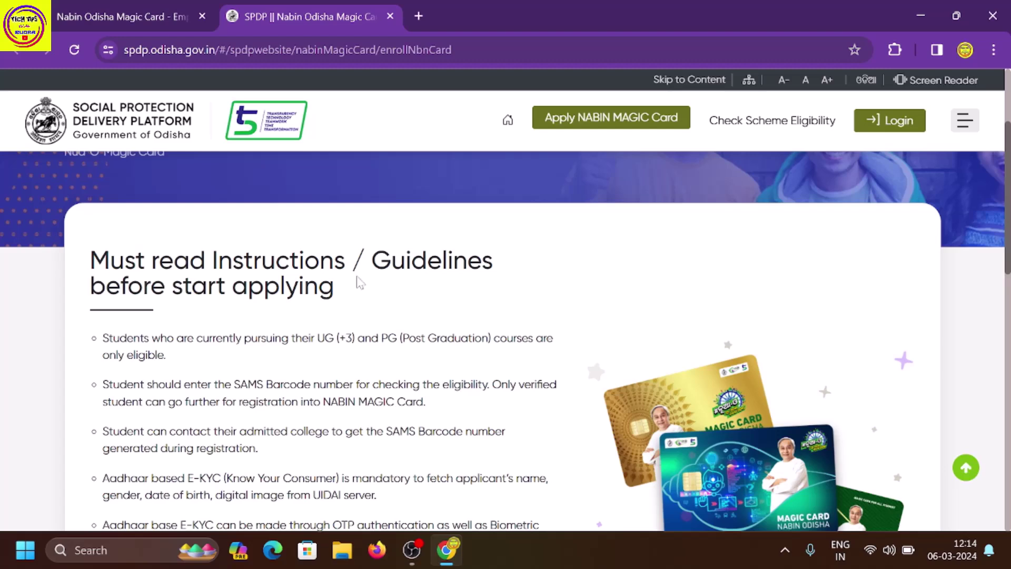
scroll(294, 348, "down", 2)
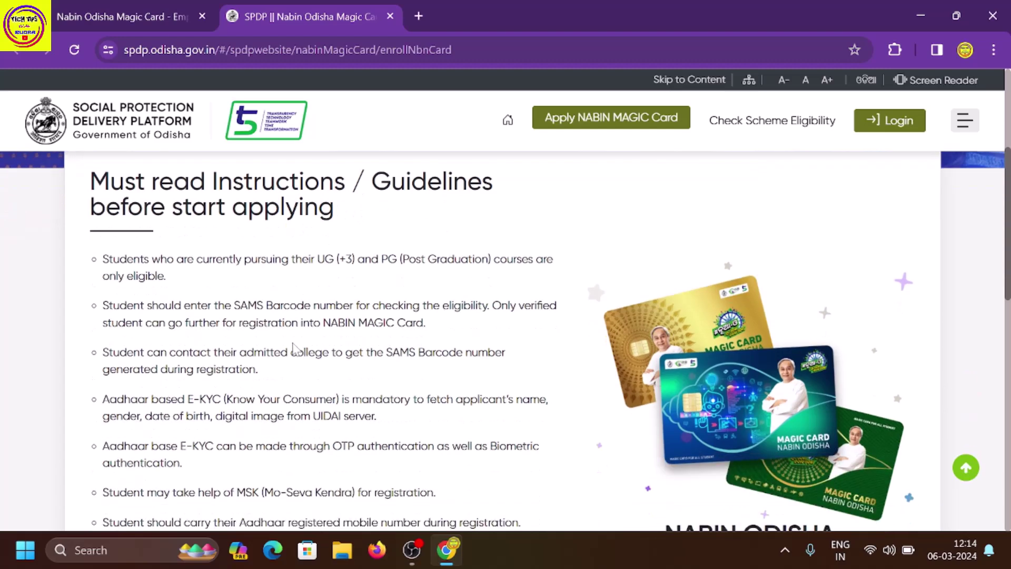
scroll(294, 348, "down", 7)
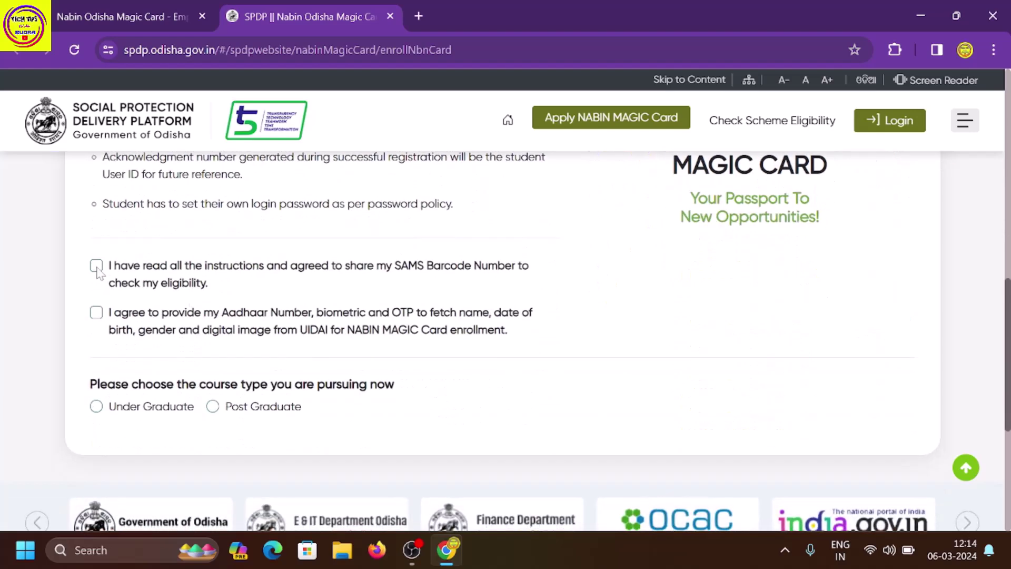
left_click(97, 266)
left_click(96, 313)
scroll(106, 321, "down", 2)
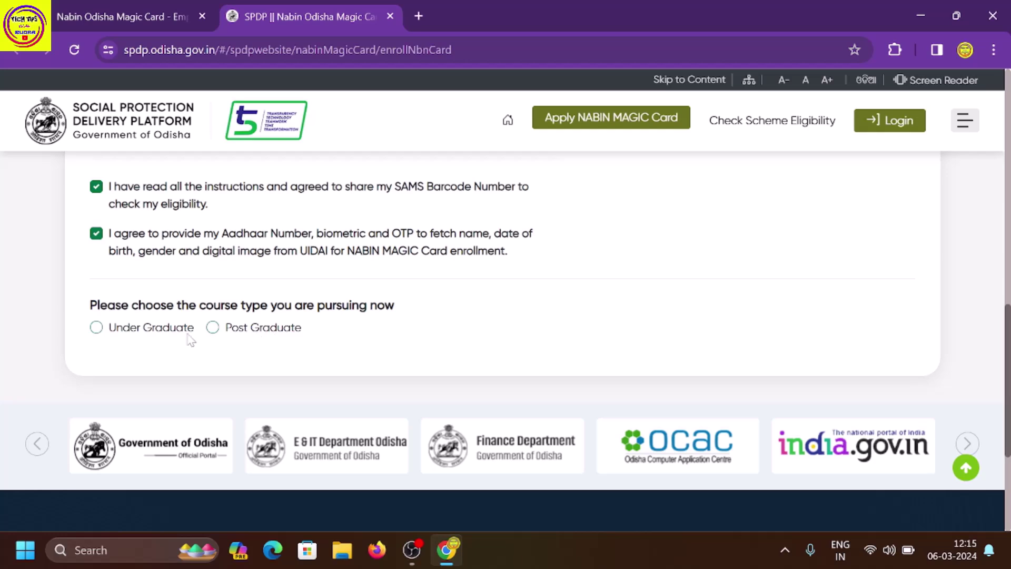
left_click(96, 327)
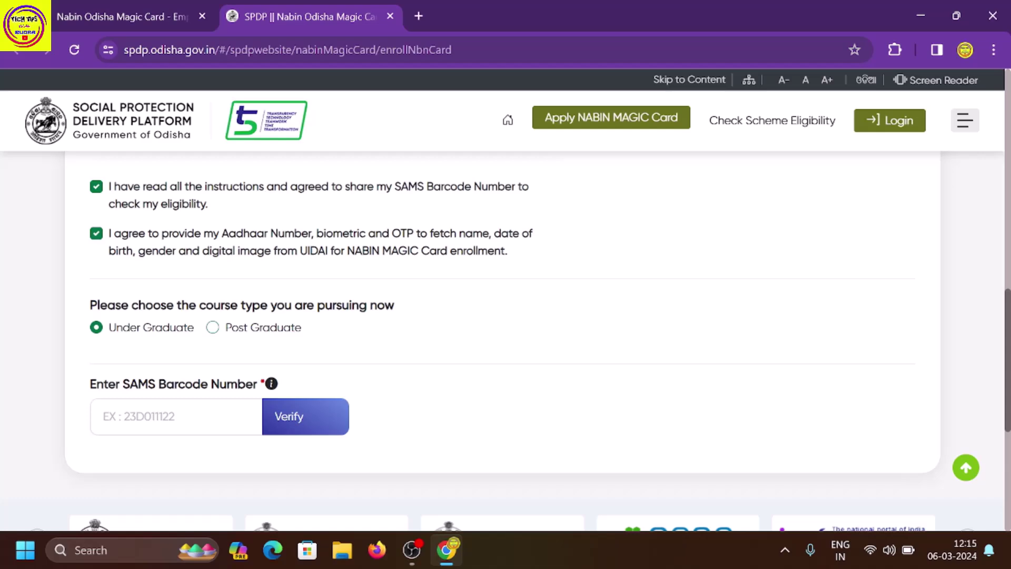
Paste the student's SAMS barcode number and verify its eligibility.
scroll(147, 372, "up", 10)
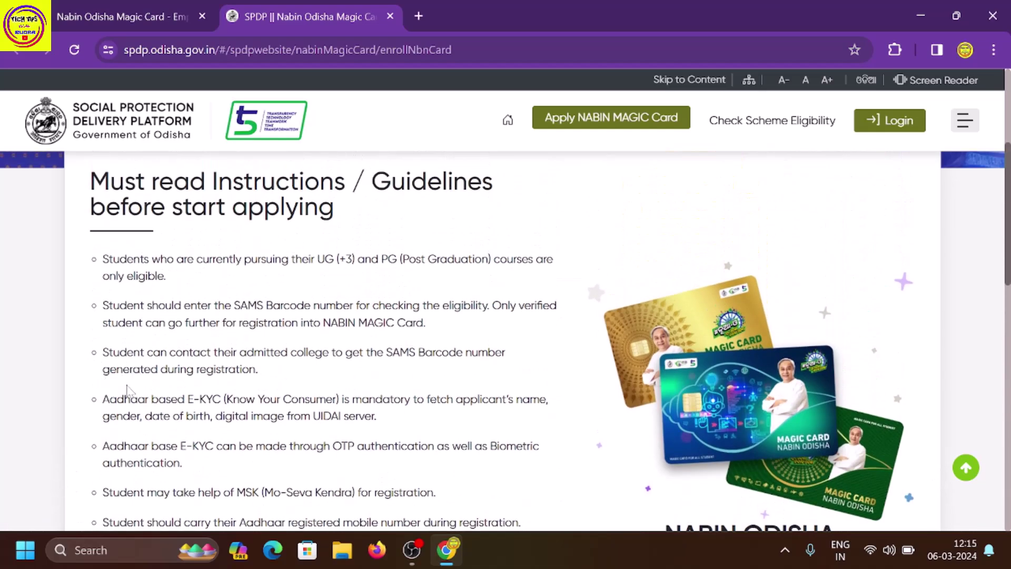
left_click_drag(104, 352, 304, 363)
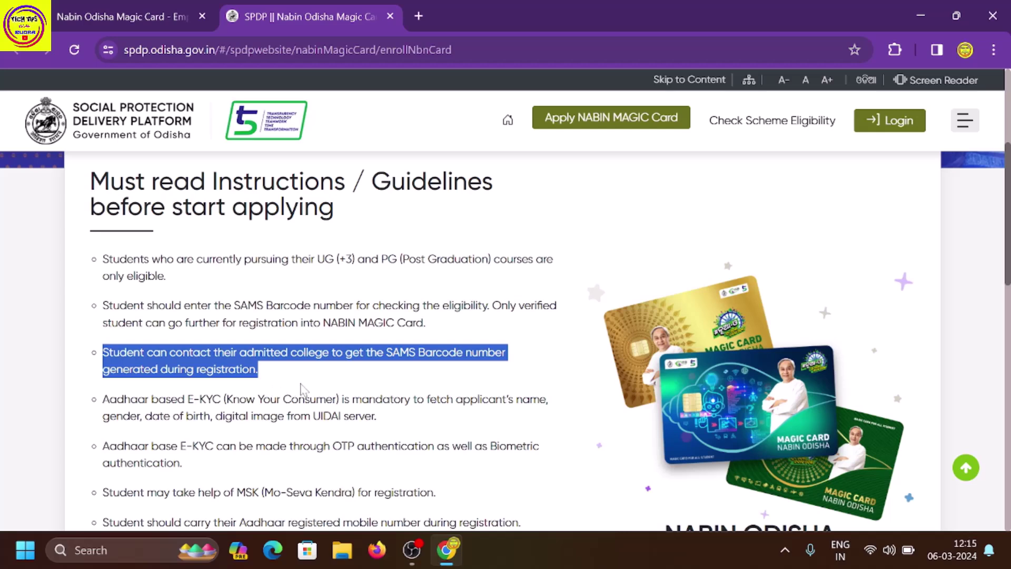
left_click(303, 388)
scroll(302, 388, "down", 6)
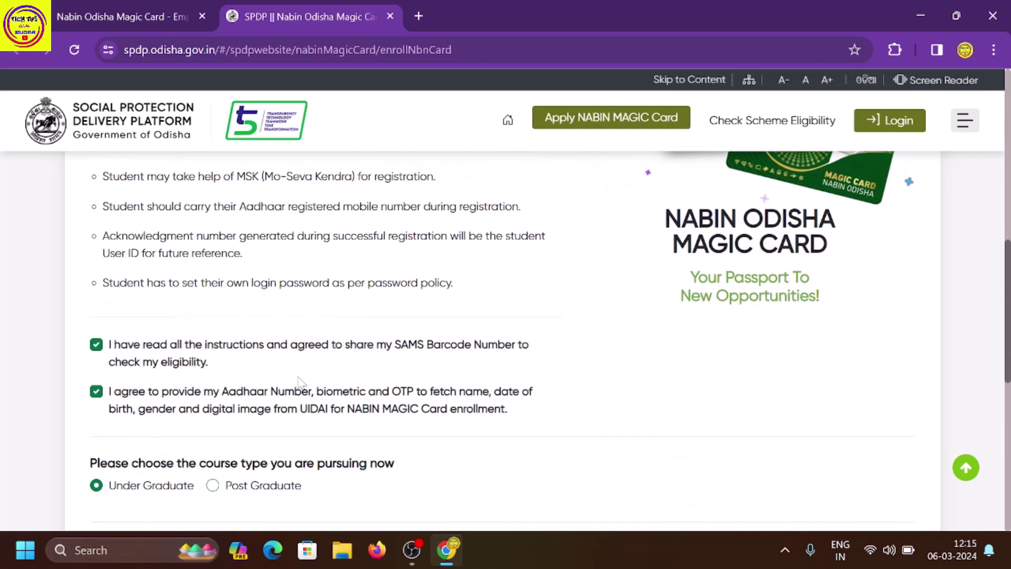
scroll(297, 378, "down", 1)
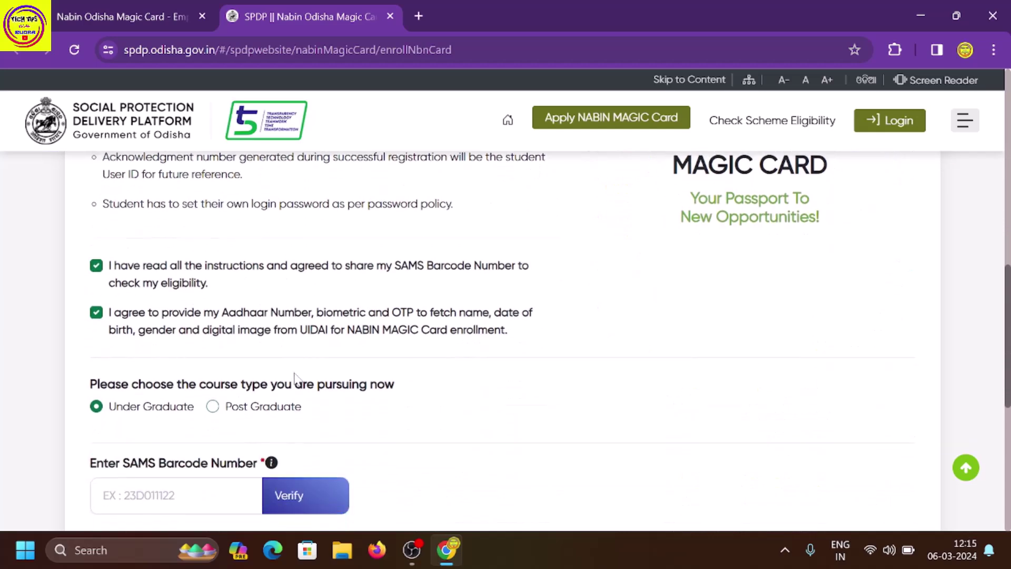
scroll(295, 377, "down", 1)
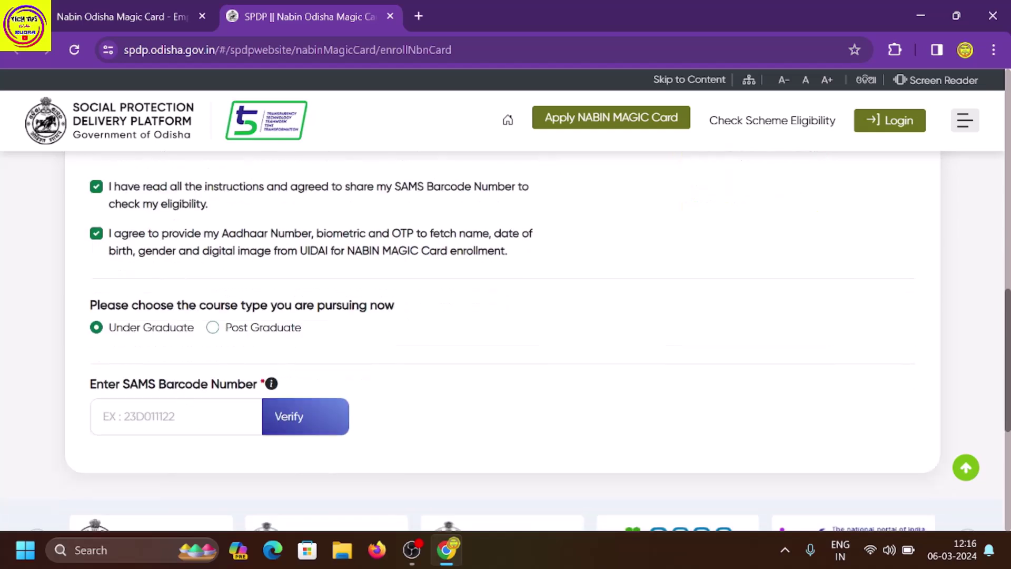
left_click(177, 416)
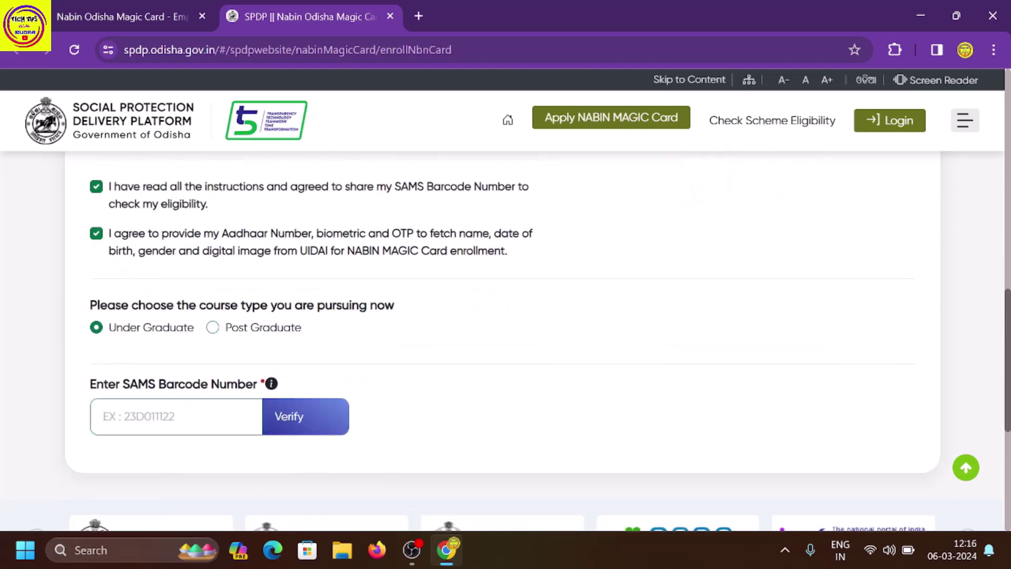
left_click(289, 424)
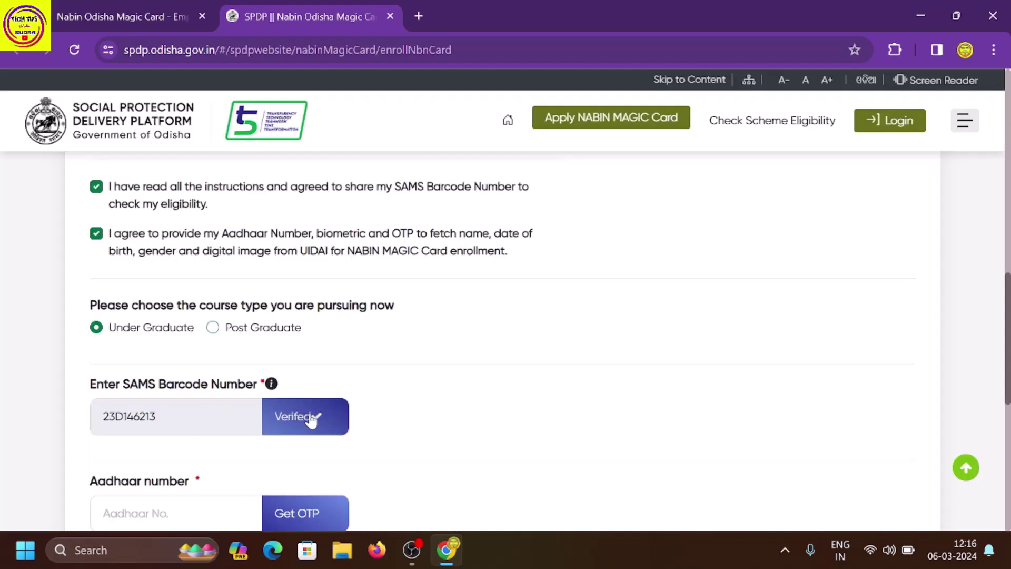
Paste the student's Aadhaar number and request an OTP for it.
scroll(307, 426, "down", 2)
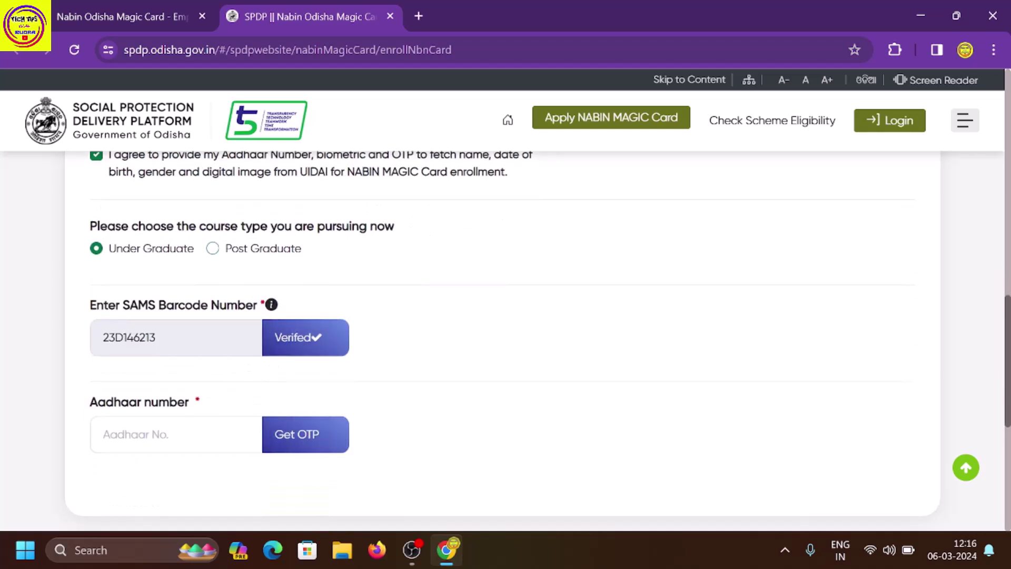
left_click(103, 434)
key("ctrl+v")
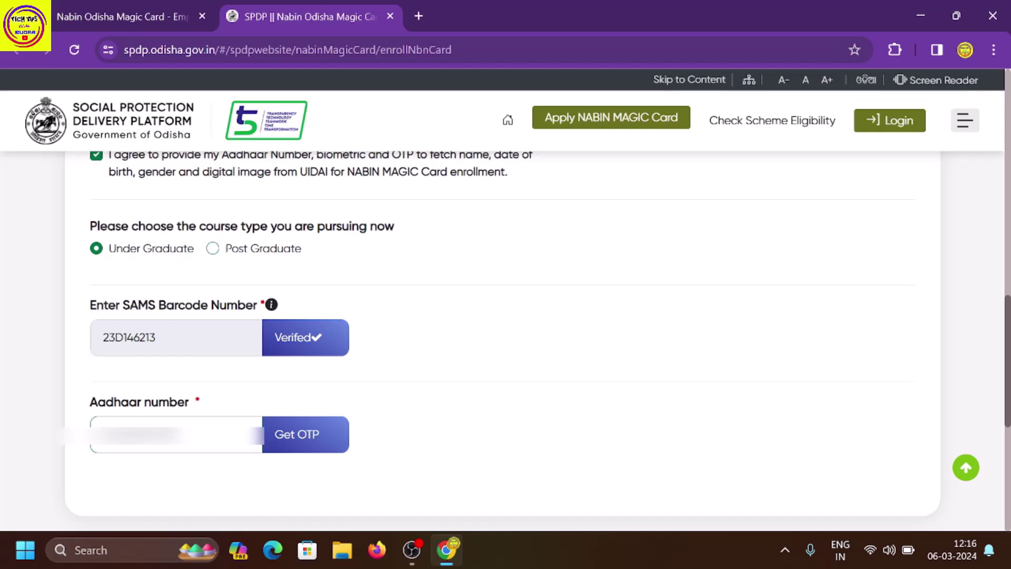
left_click(289, 442)
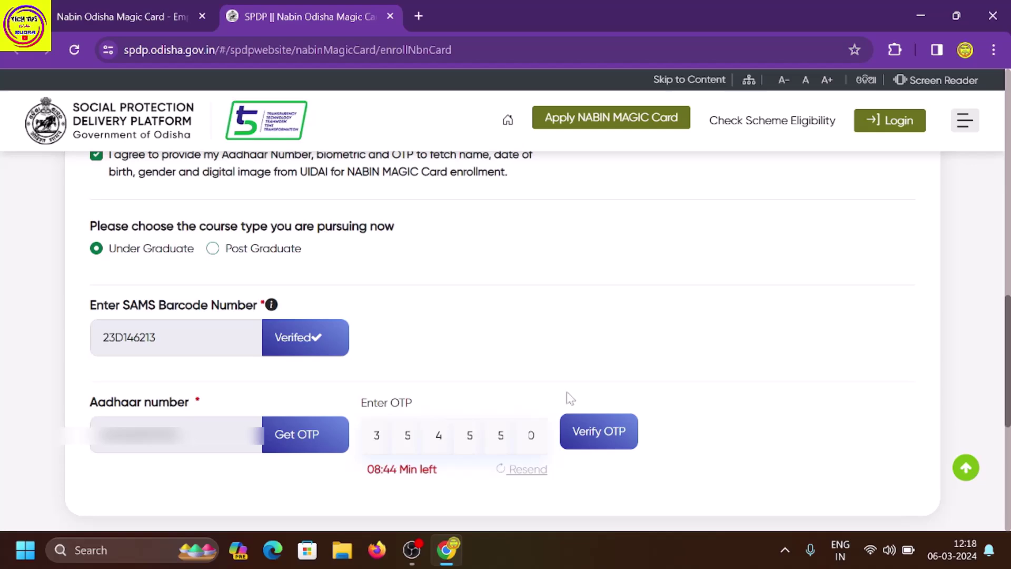
Verify the Aadhaar OTP and review the Basic Information tab down to the Permanent Address fields.
left_click(597, 434)
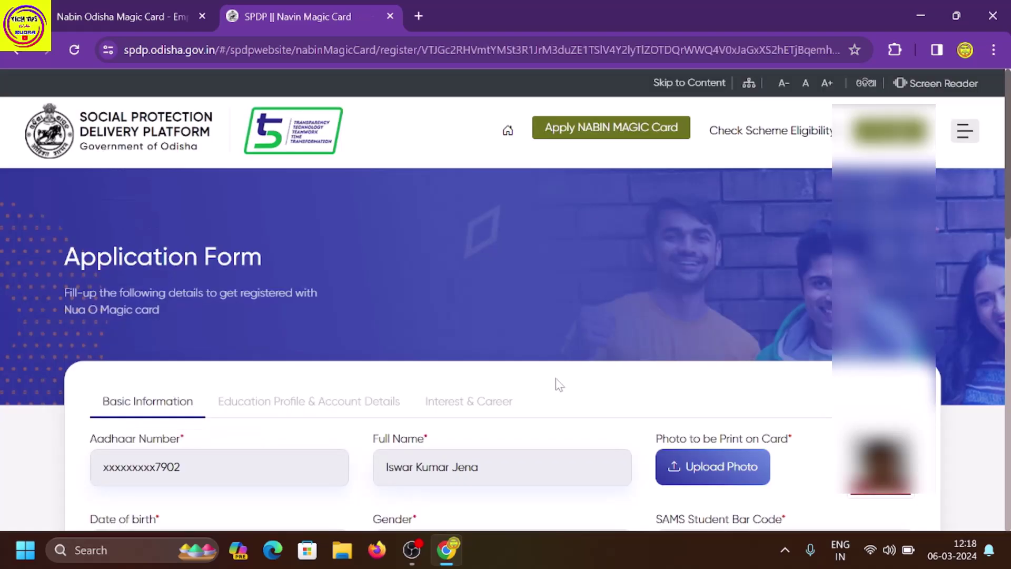
scroll(526, 387, "down", 3)
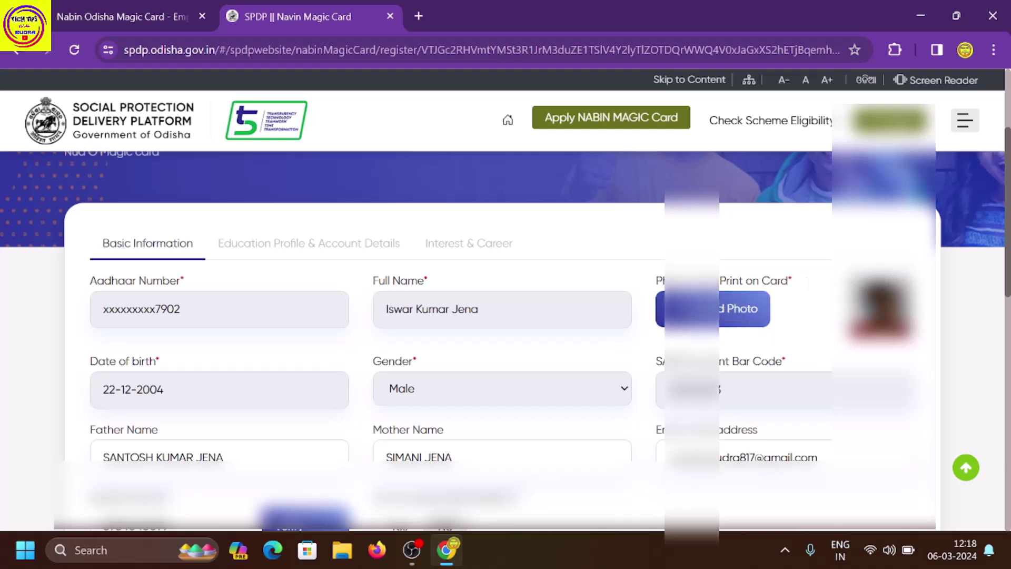
scroll(517, 225, "down", 1)
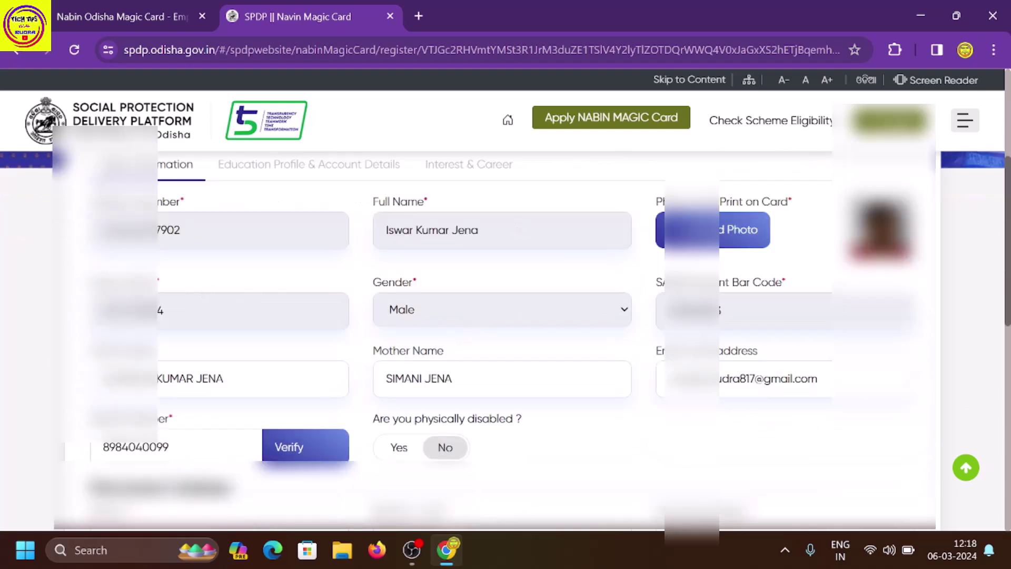
scroll(474, 332, "down", 1)
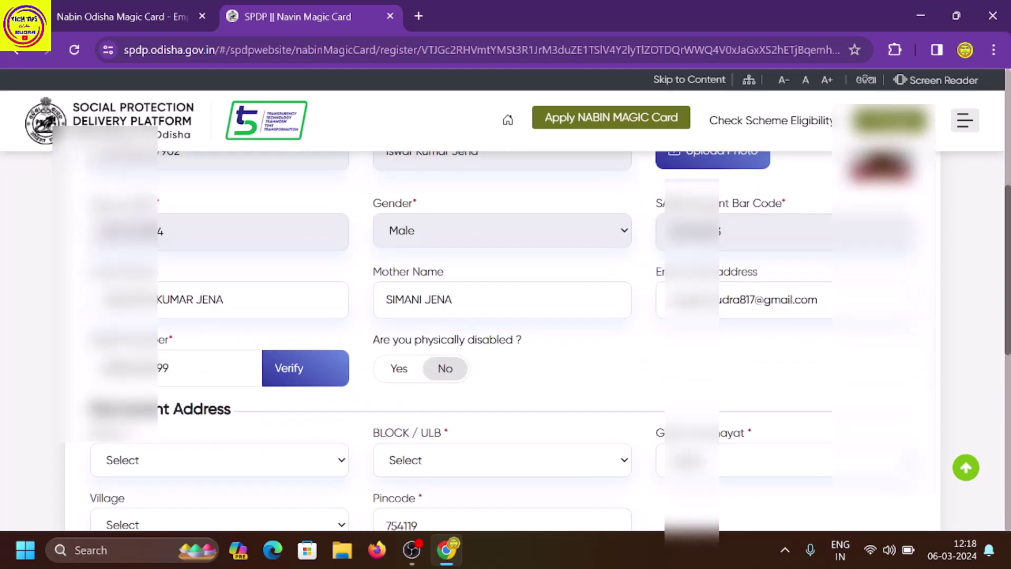
scroll(551, 332, "down", 1)
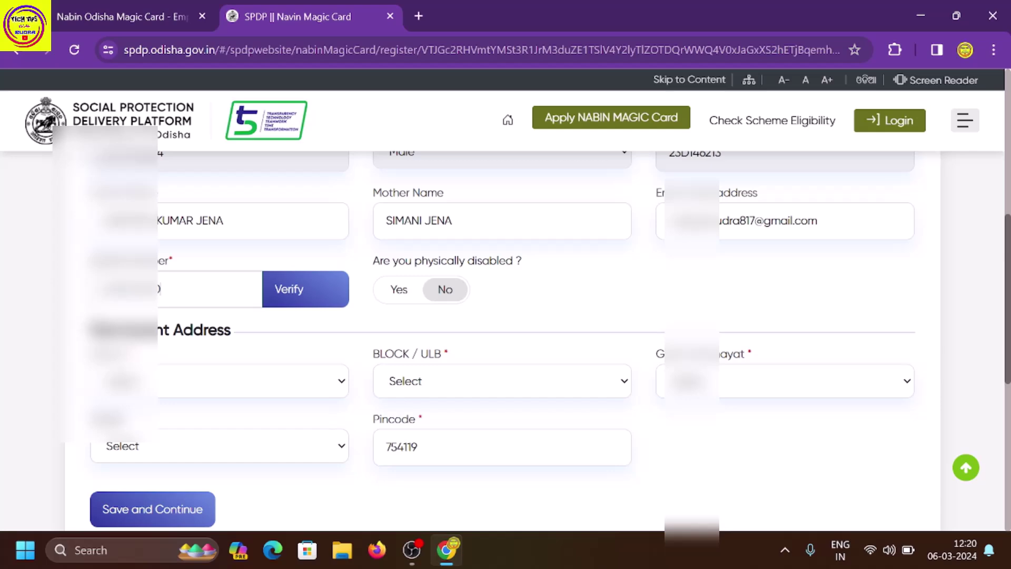
Verify the mobile number with the 5-digit OTP and dismiss the success message.
left_click(283, 293)
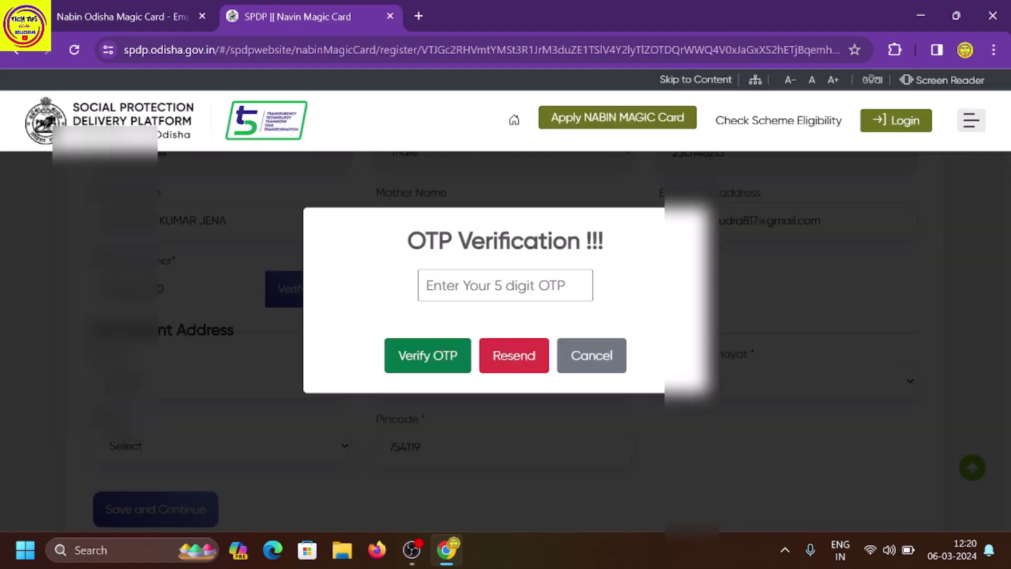
left_click(469, 286)
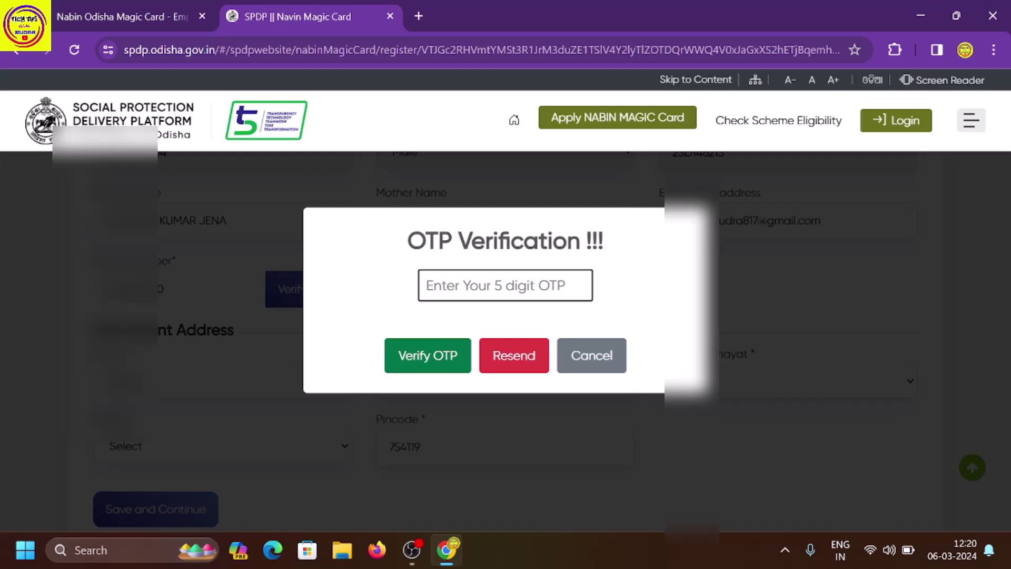
left_click(426, 357)
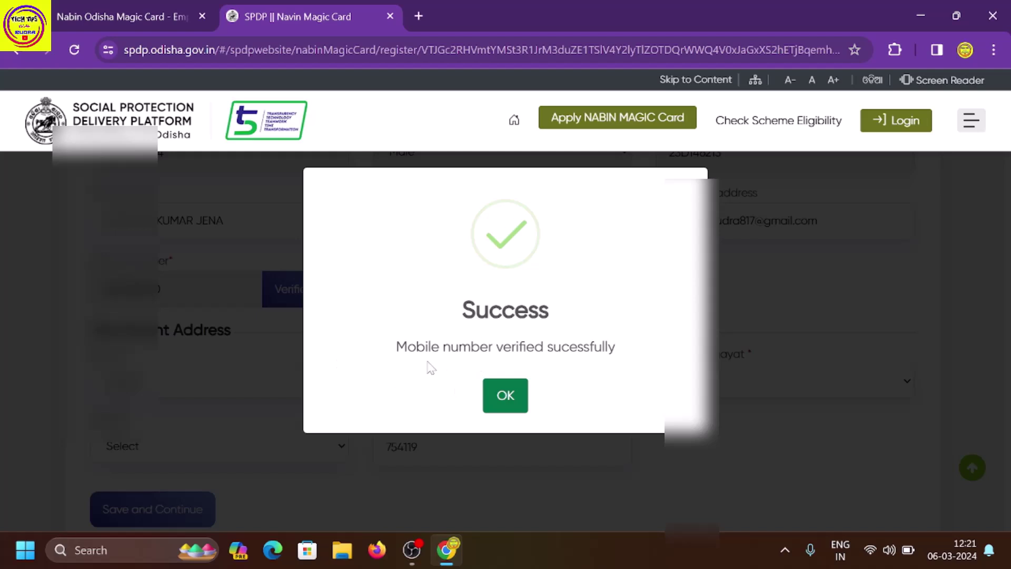
left_click(515, 396)
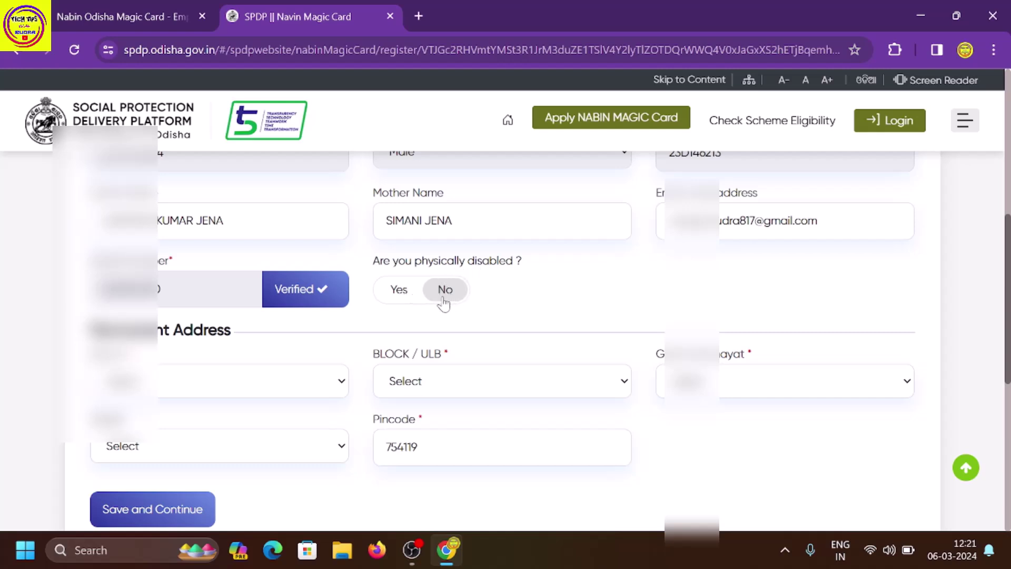
Set the address to Jagatsinghapur, Balikuda (BLOCK), the gram panchayat and Sunadhar village, then save.
scroll(376, 332, "down", 2)
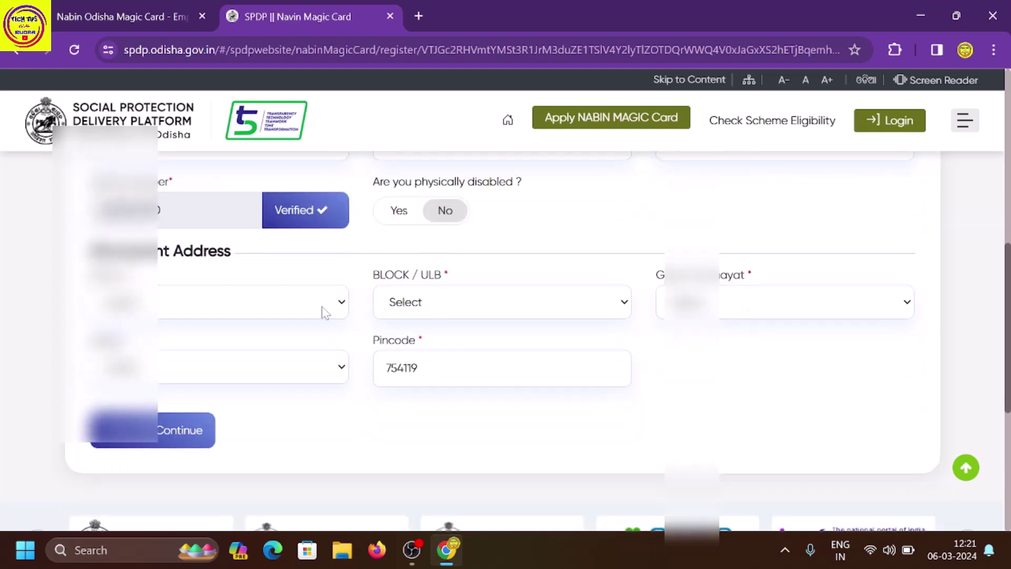
left_click(251, 299)
left_click(217, 153)
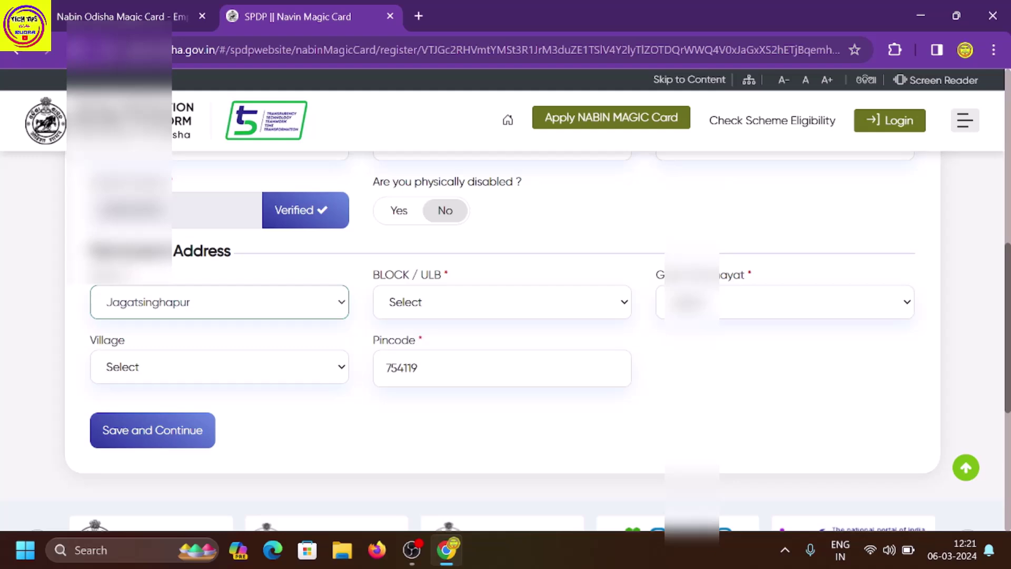
left_click(433, 311)
left_click(431, 328)
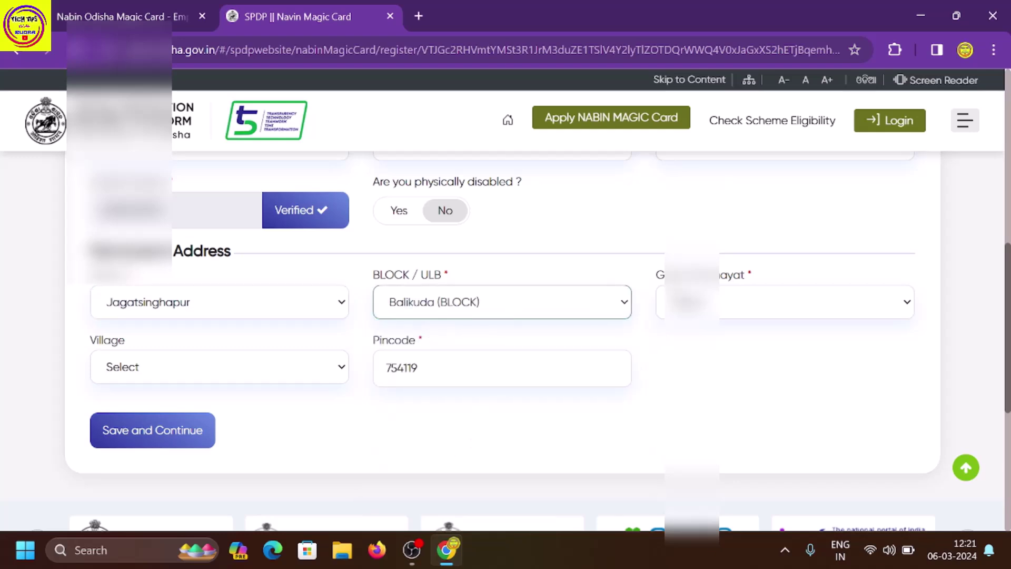
left_click(738, 301)
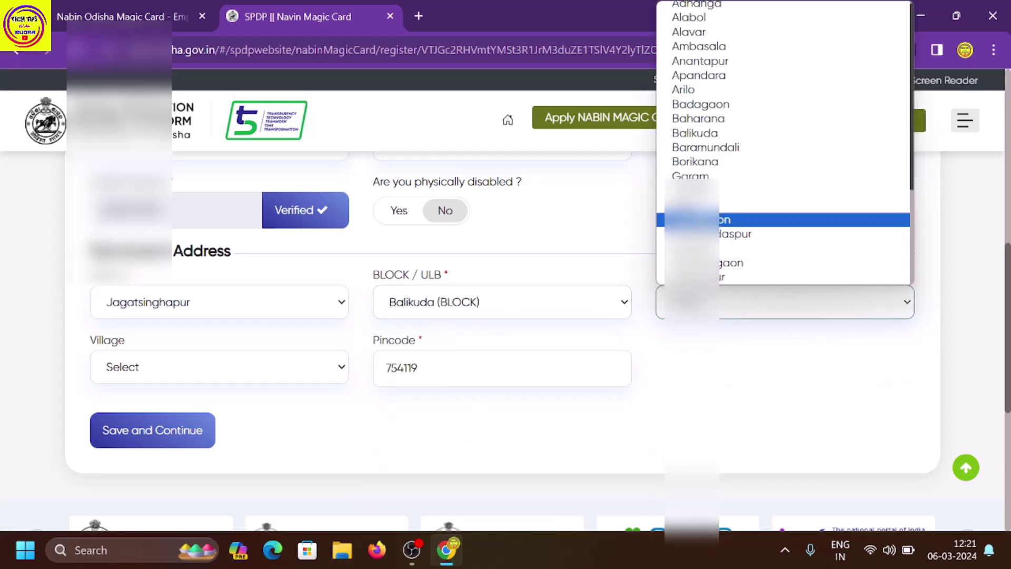
left_click(696, 175)
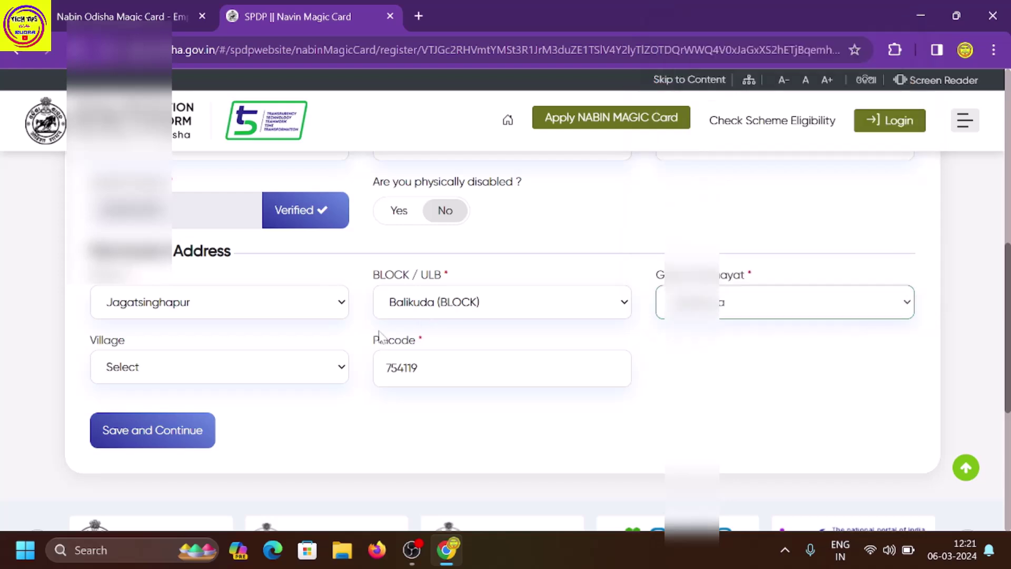
left_click(313, 378)
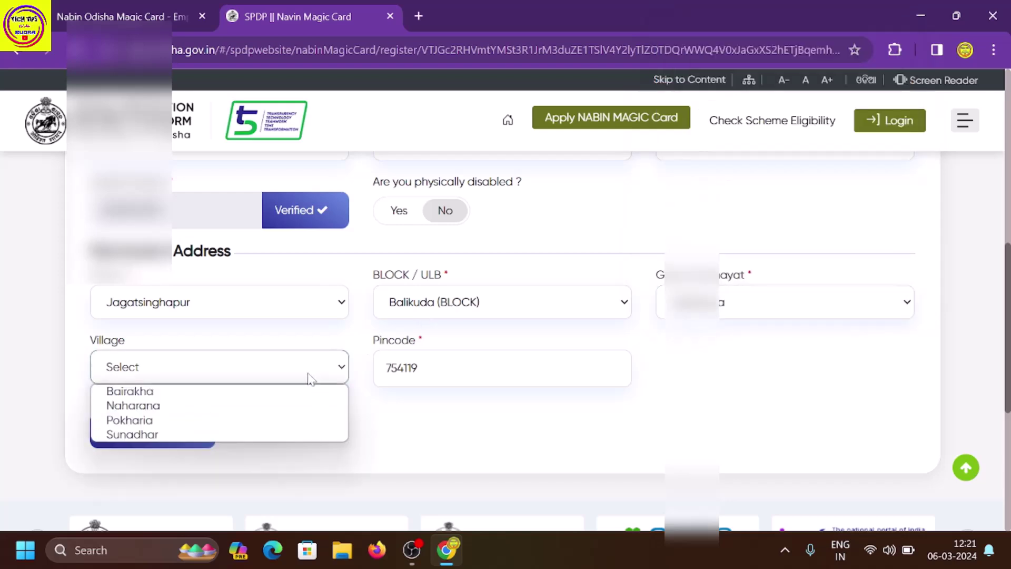
left_click(244, 435)
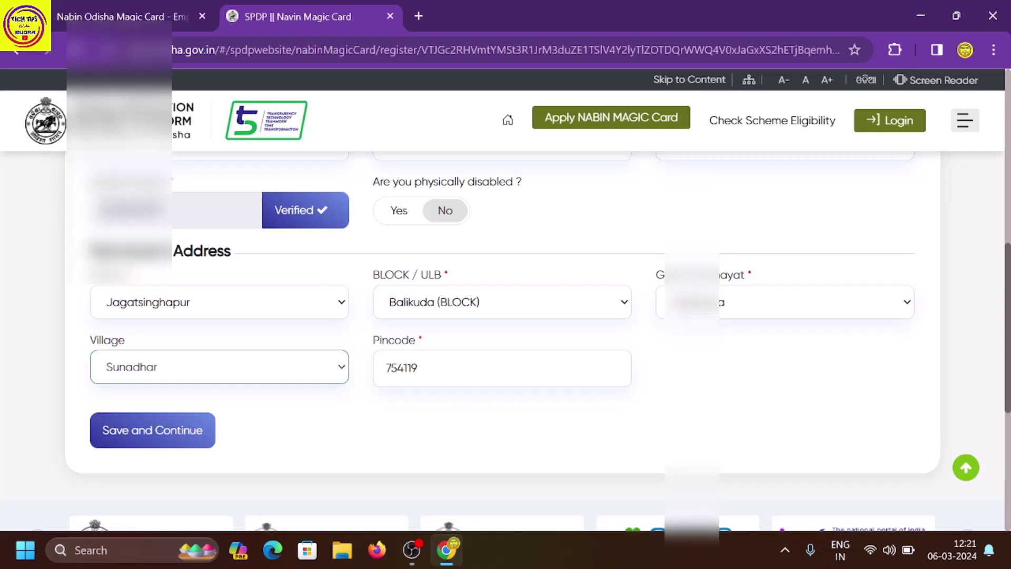
left_click(191, 430)
Keep Balikuda (Degree) College as the institution in the education profile.
scroll(232, 357, "up", 10)
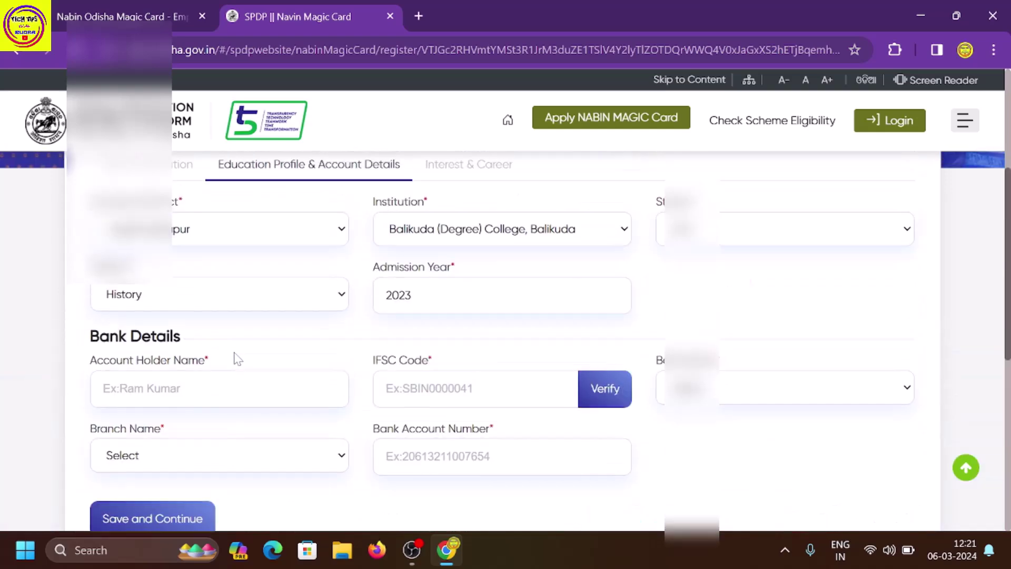
scroll(239, 357, "down", 3)
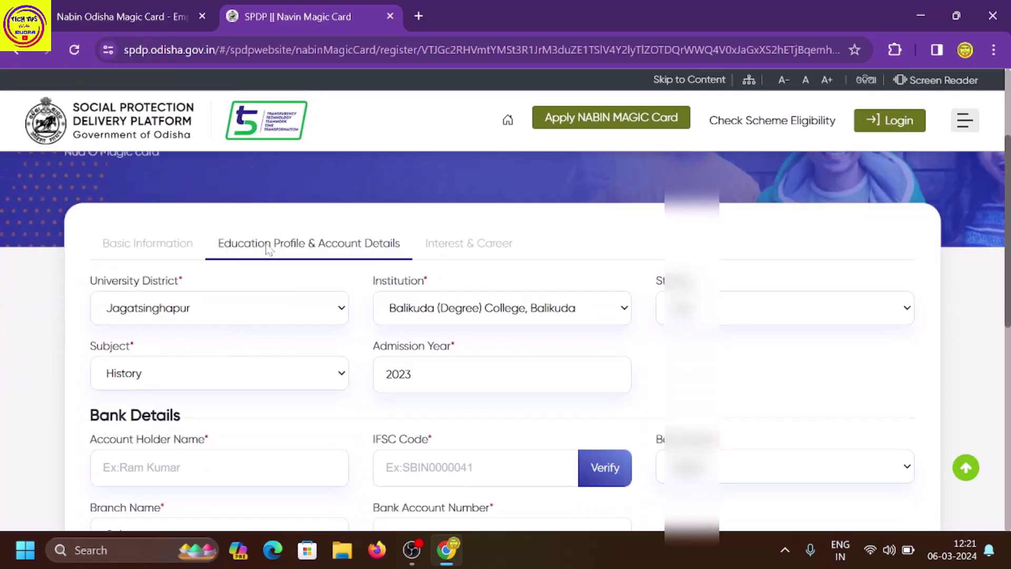
scroll(361, 267, "down", 1)
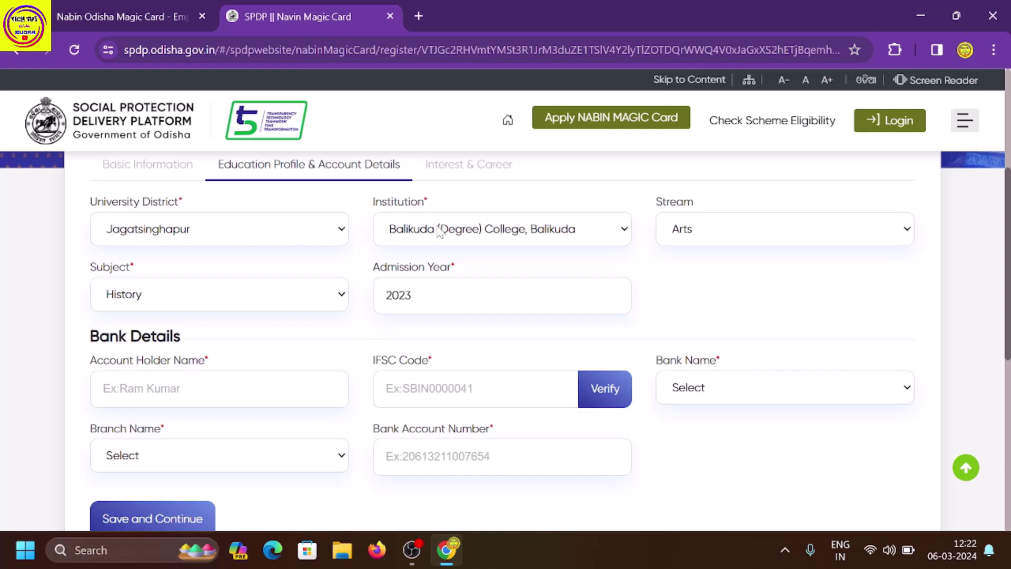
left_click(626, 230)
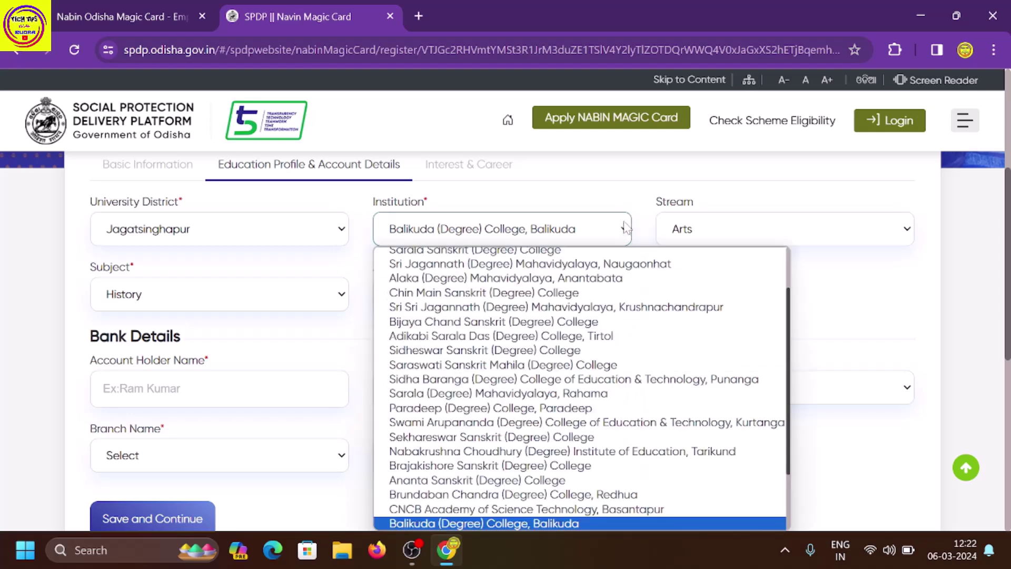
left_click(630, 201)
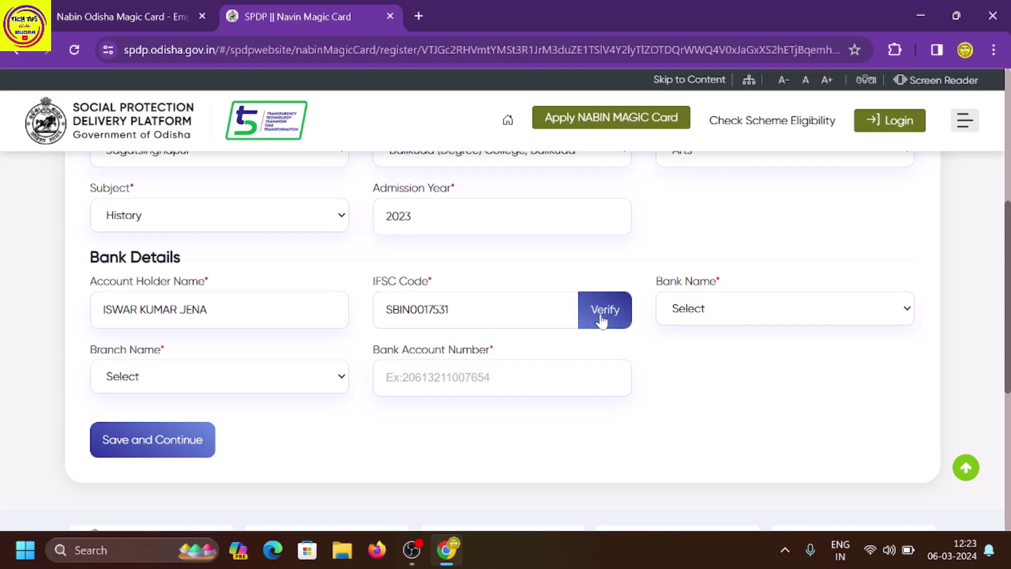
Verify the IFSC for State Bank Of India, Machhagaon branch, enter the account number, and save.
left_click(602, 319)
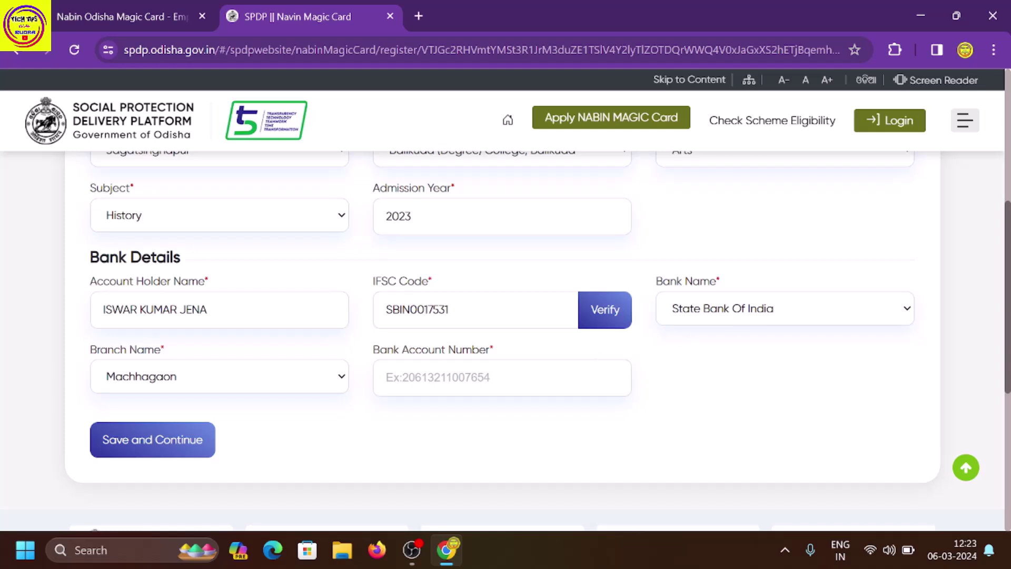
left_click(387, 377)
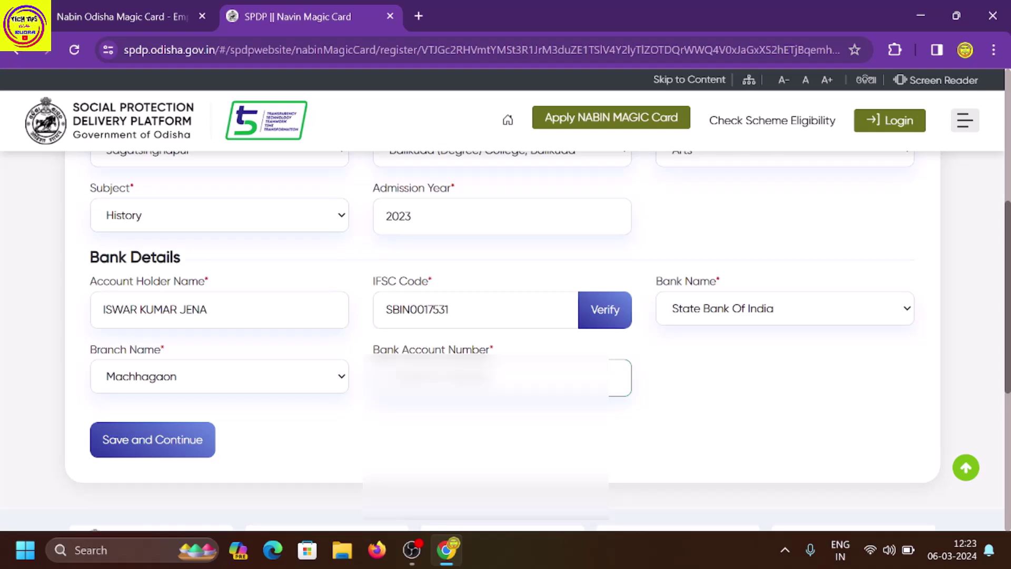
left_click(161, 442)
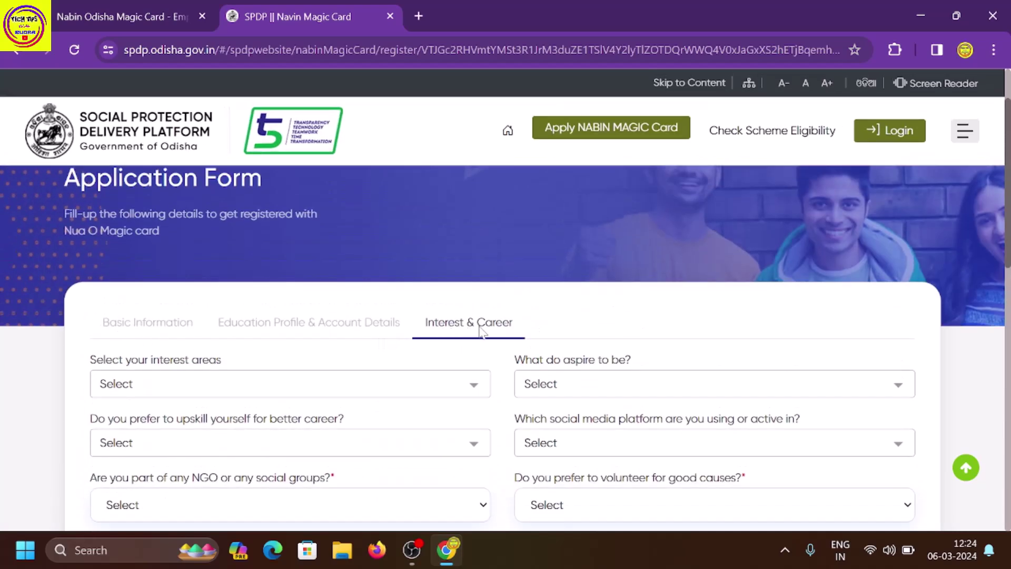
Tick Running, Cricket, Reading, Writing, Science, Technology and Social Activism as interest areas.
scroll(387, 327, "down", 1)
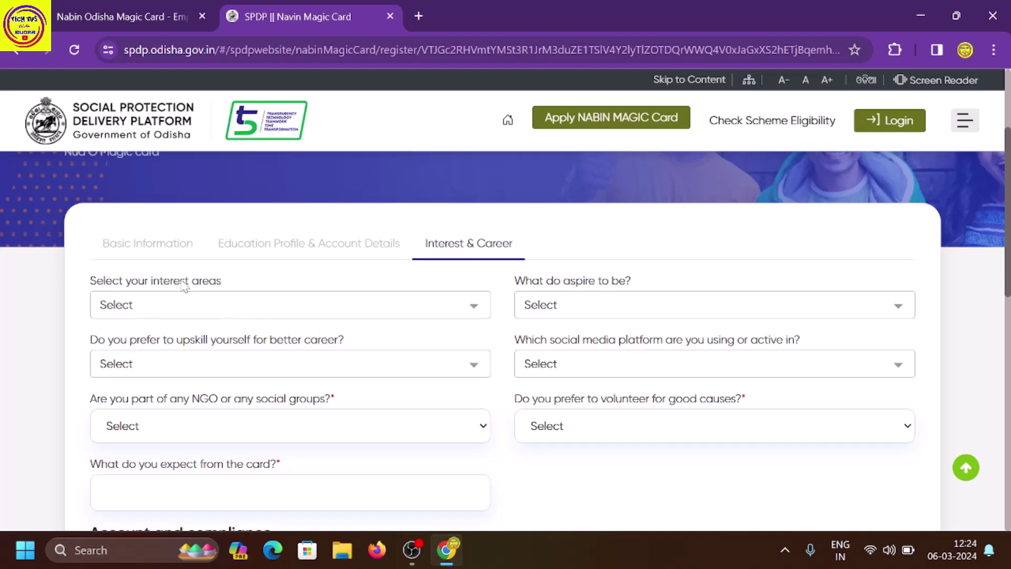
left_click(220, 304)
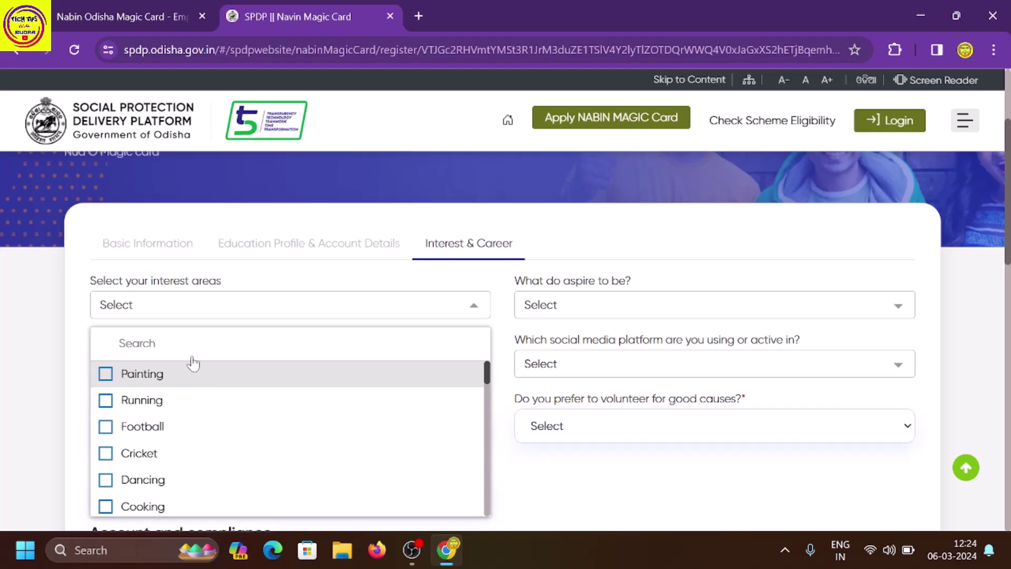
scroll(196, 380, "down", 1)
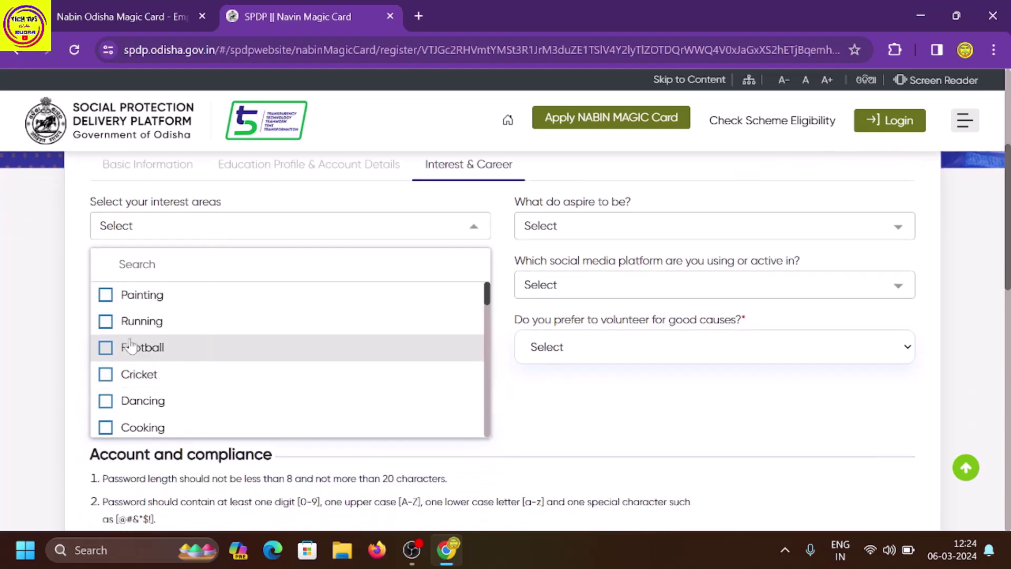
scroll(131, 362, "down", 1)
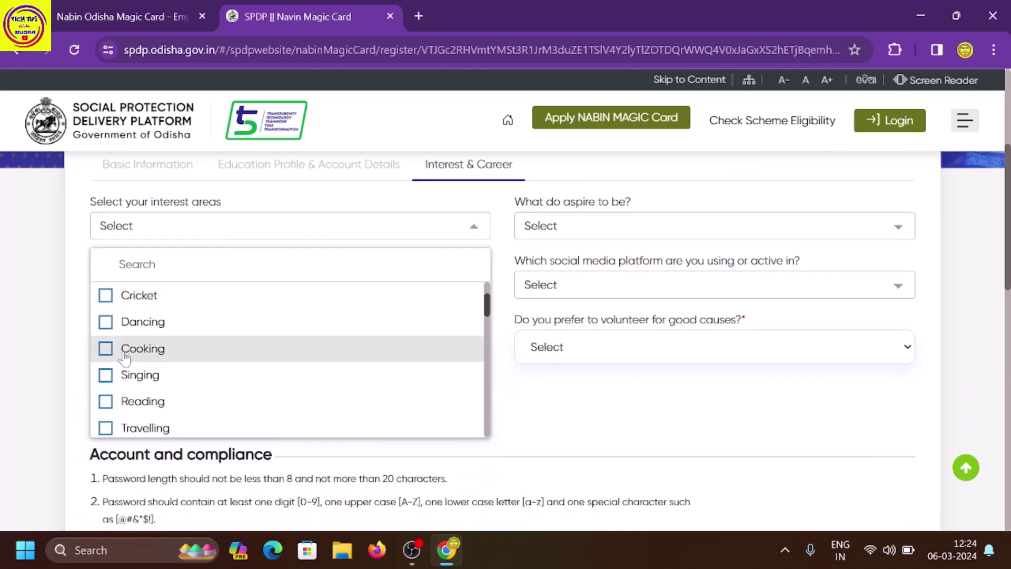
scroll(126, 375, "down", 1)
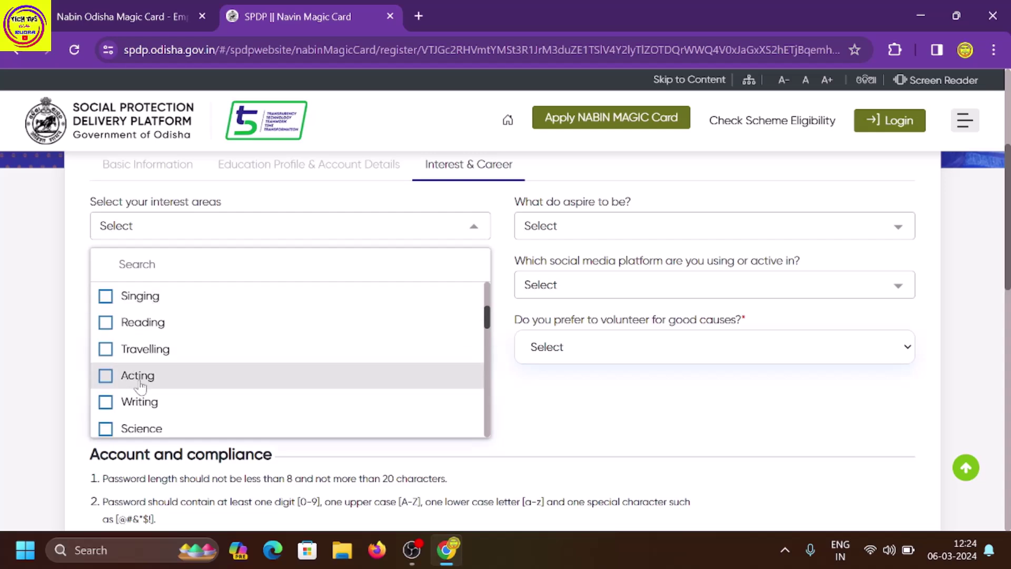
scroll(136, 381, "down", 1)
scroll(145, 380, "down", 1)
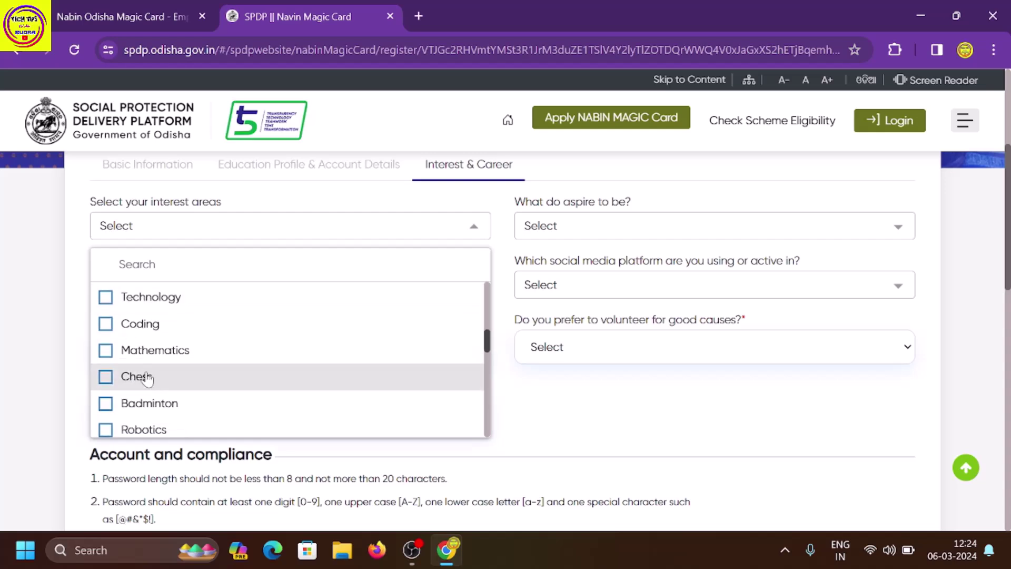
scroll(139, 379, "down", 1)
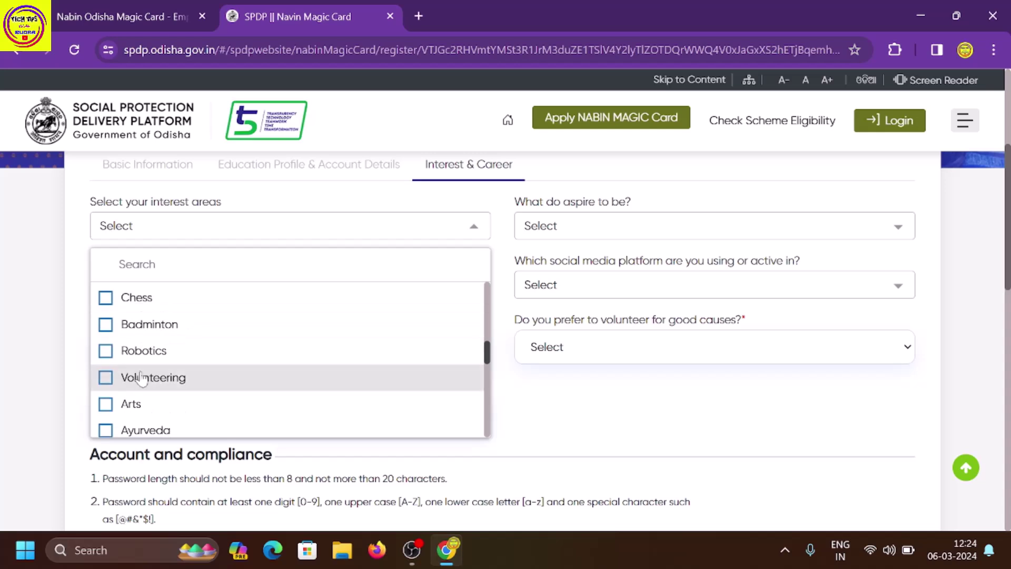
scroll(139, 371, "up", 5)
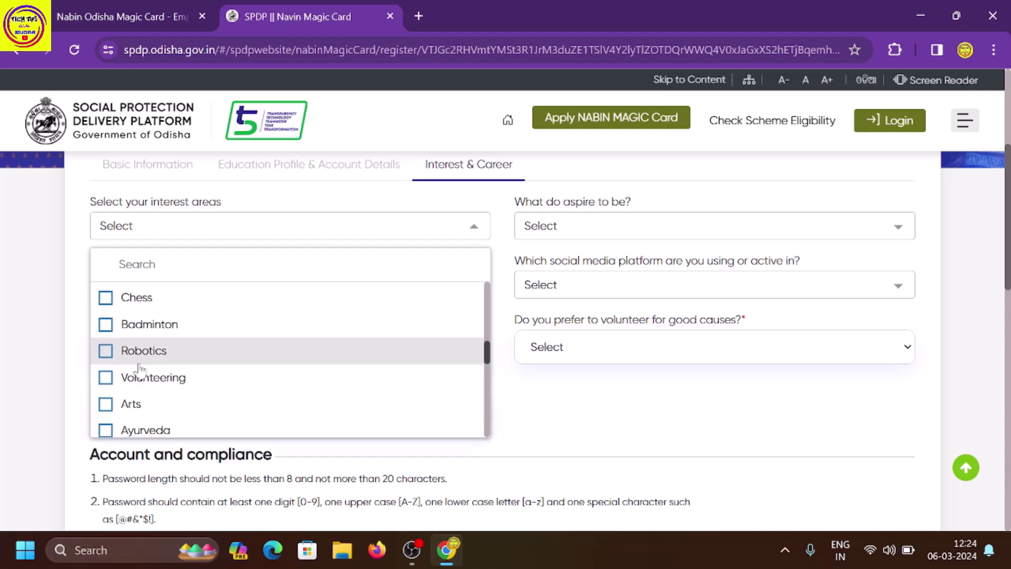
scroll(140, 371, "up", 2)
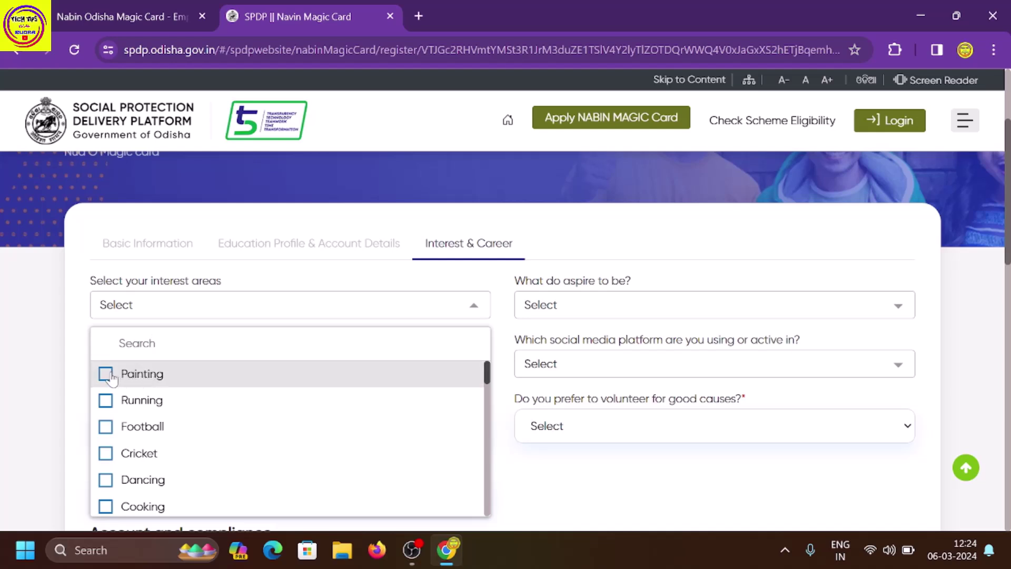
left_click(134, 361)
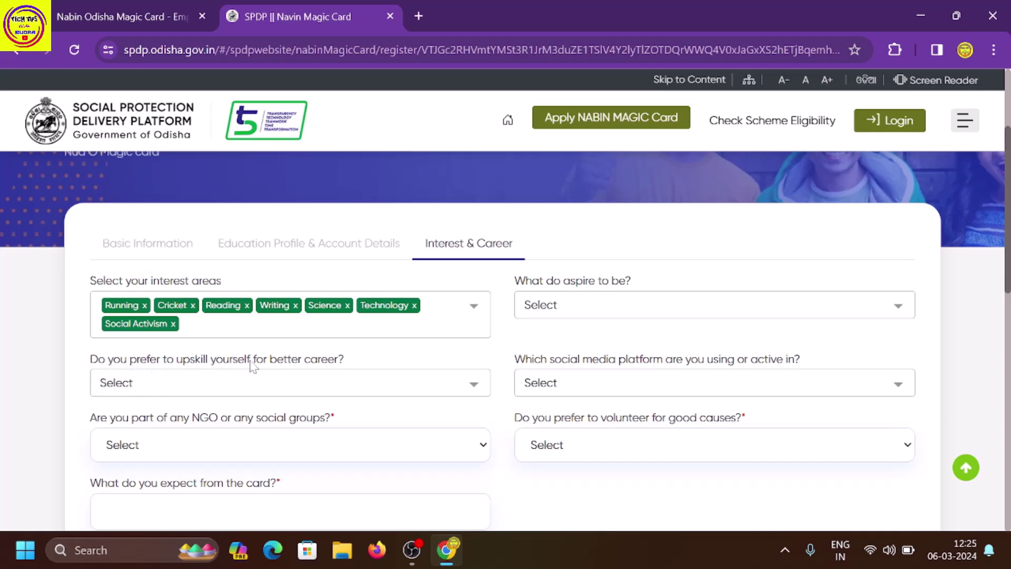
Review the upskilling choices, then mark NGO or social group membership as No.
left_click(301, 389)
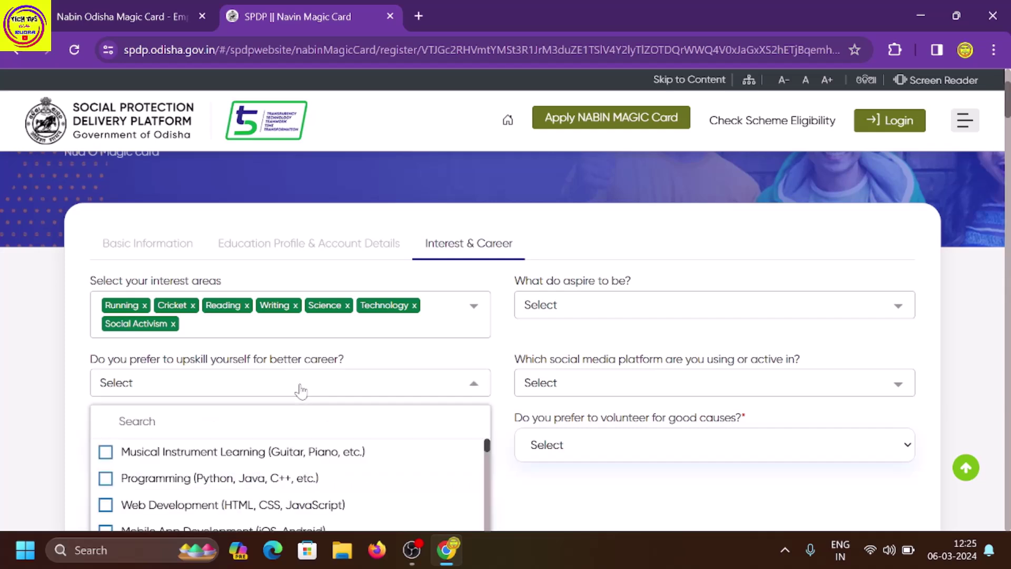
scroll(231, 426, "down", 2)
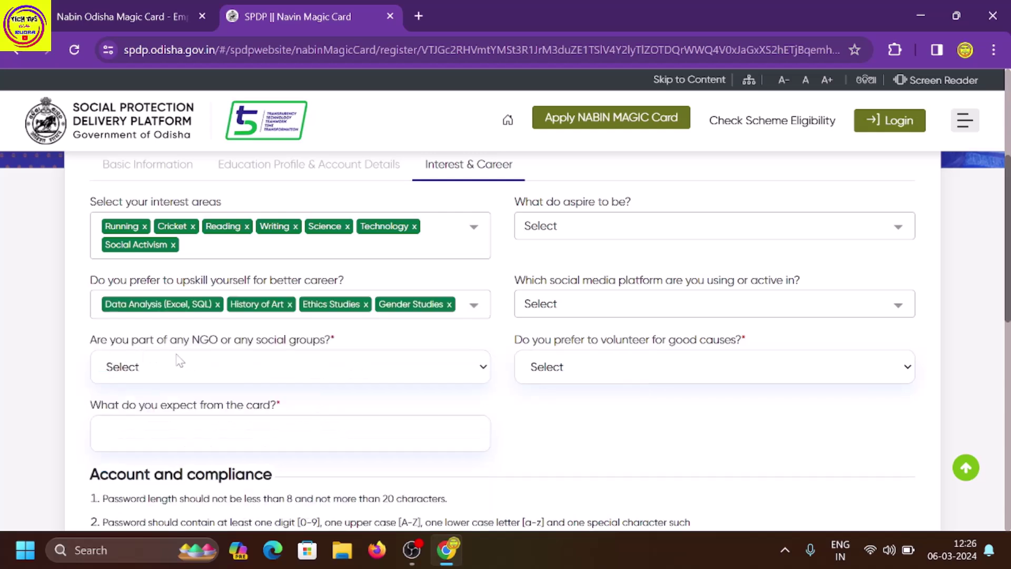
left_click(309, 367)
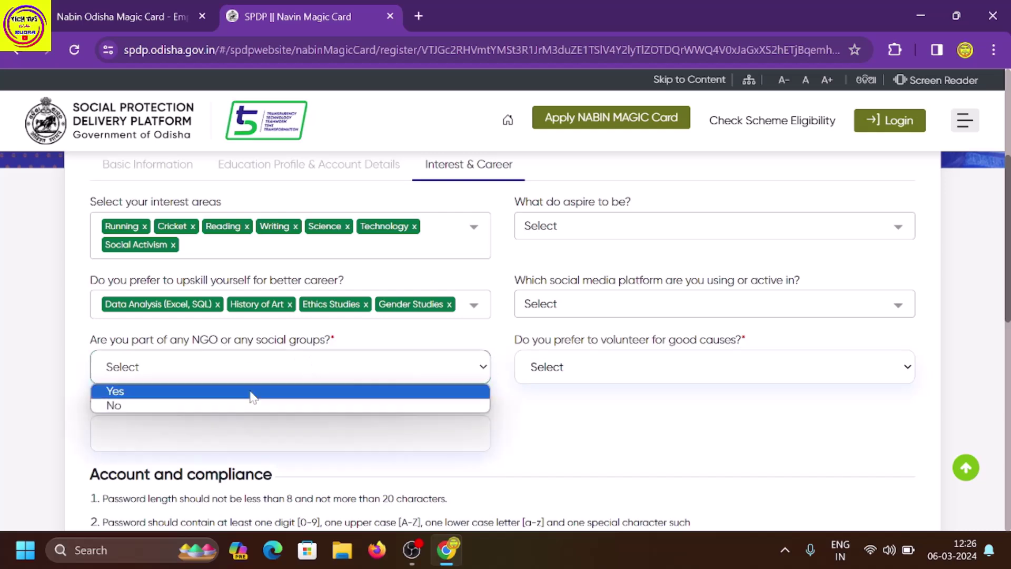
left_click(219, 408)
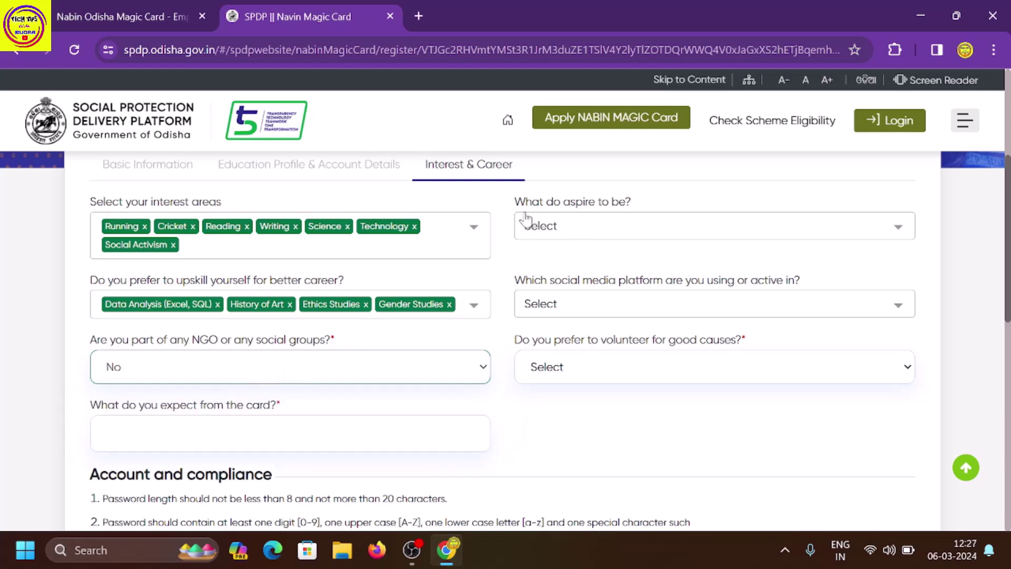
Choose Navy Officer and IPS Officer as career aspirations.
left_click(598, 226)
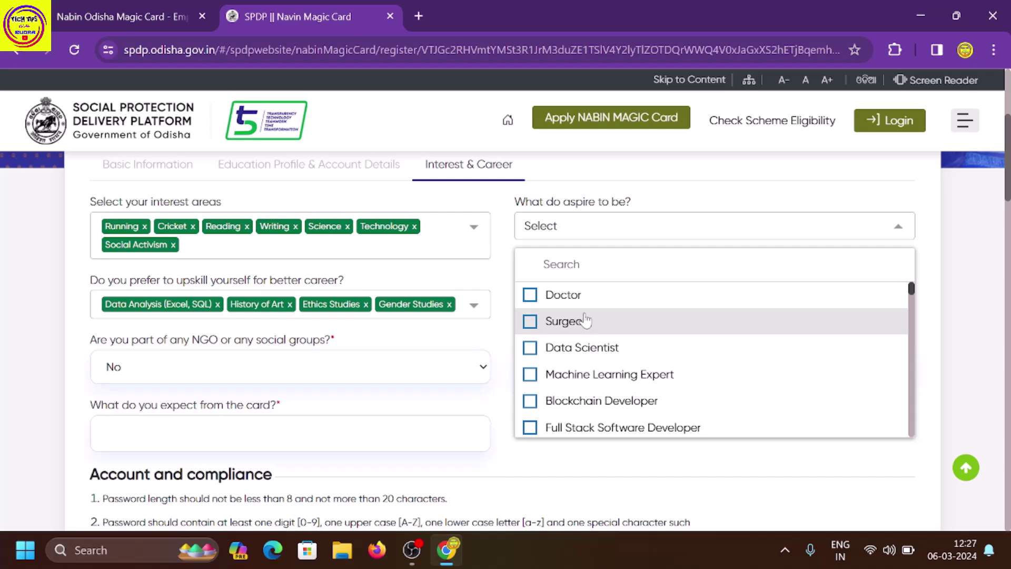
scroll(585, 319, "down", 2)
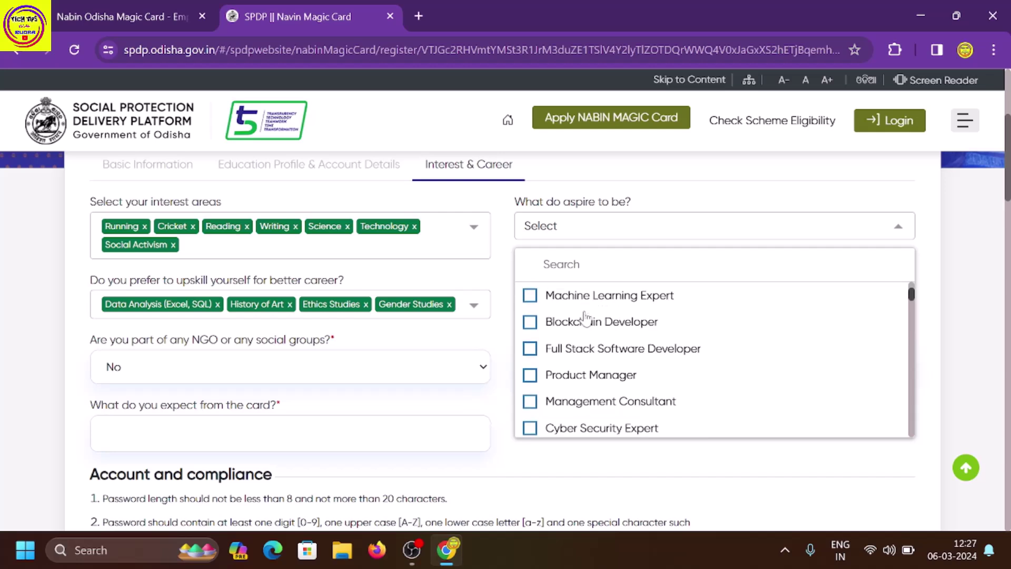
key("Escape")
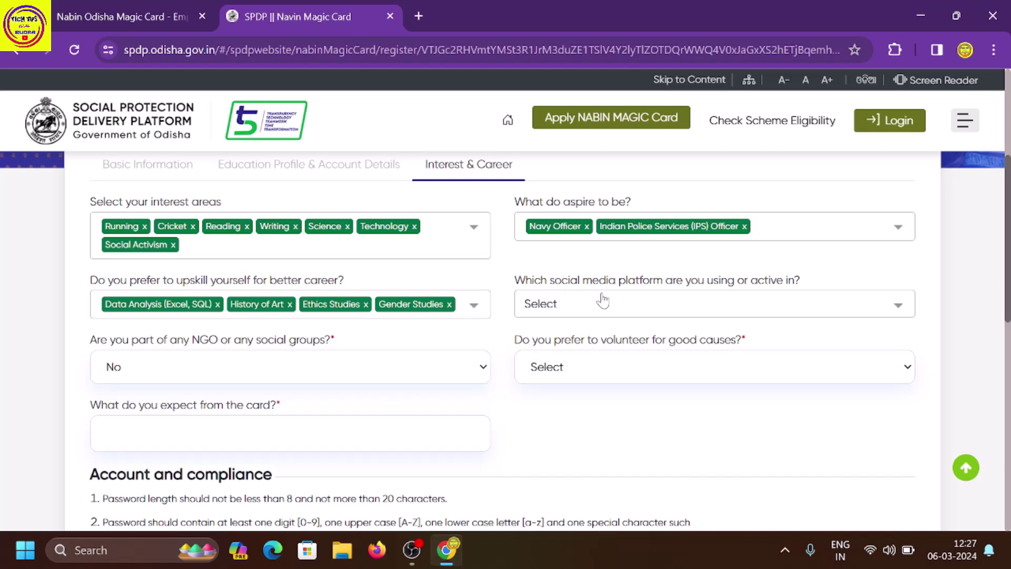
Tick Social Instagram, Facebook, Whatsapp and Twitter as the social media platforms used.
left_click(731, 301)
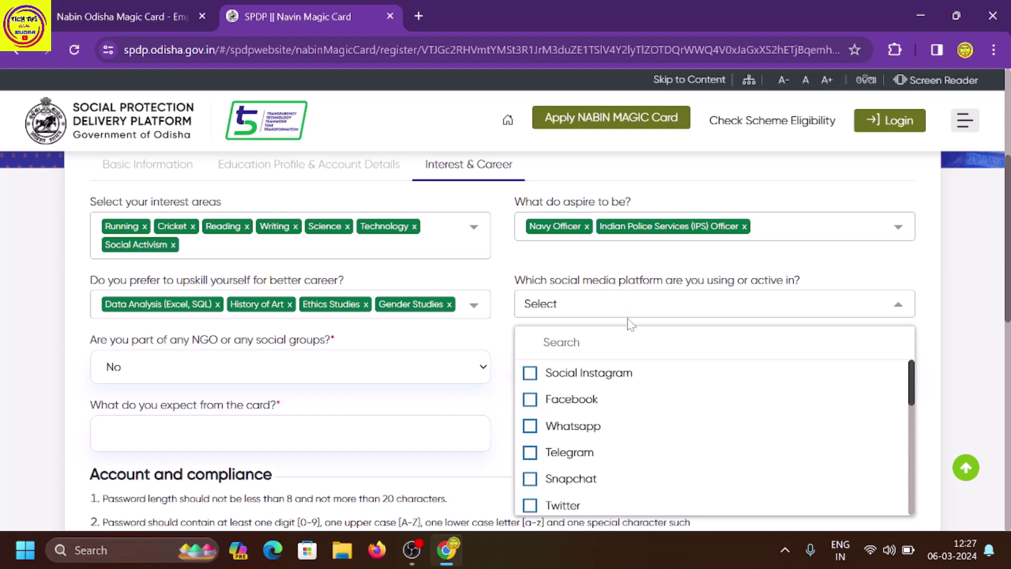
scroll(621, 332, "down", 1)
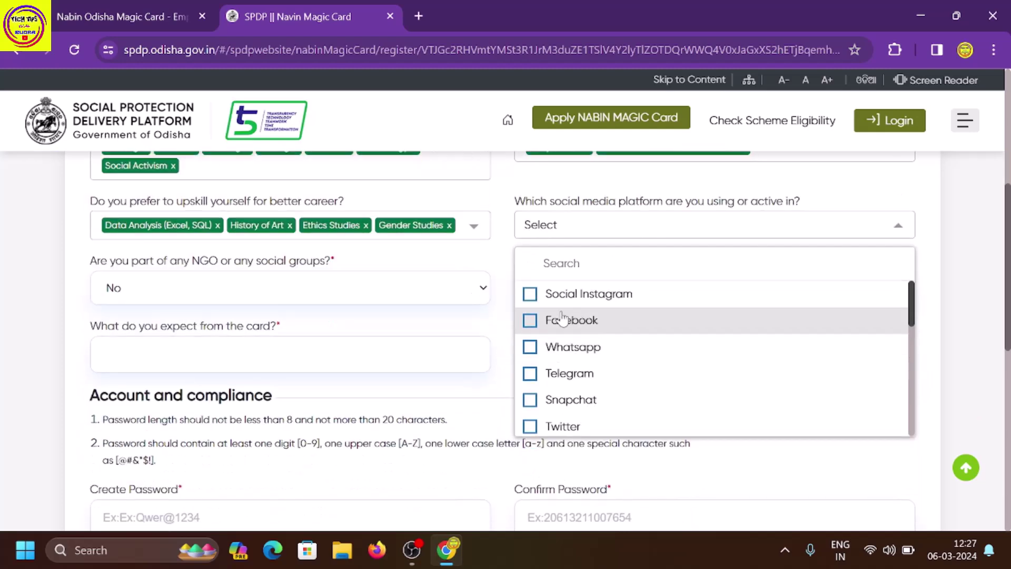
left_click(531, 297)
left_click(530, 321)
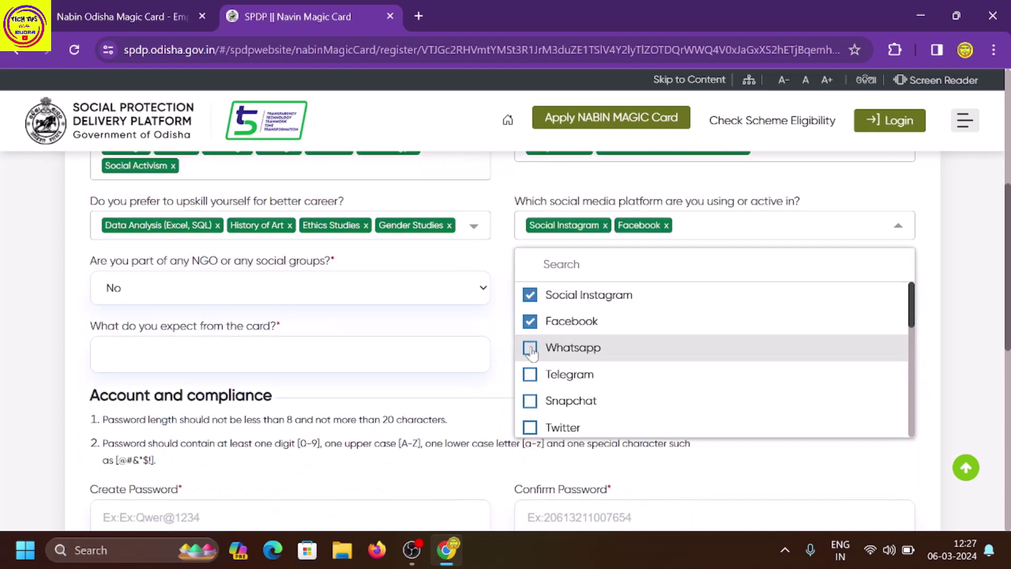
left_click(530, 349)
scroll(532, 351, "down", 1)
left_click(531, 350)
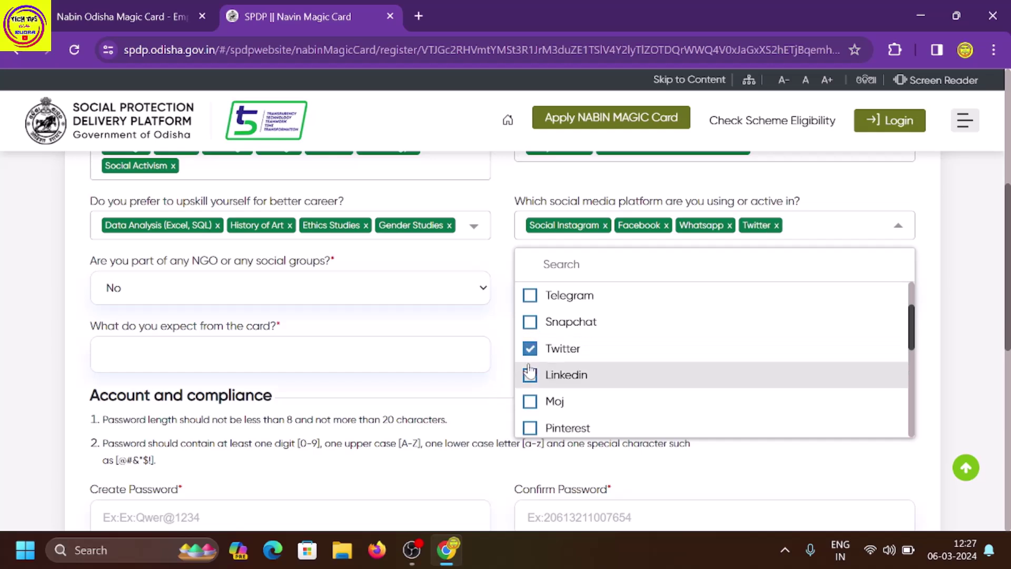
scroll(532, 363, "down", 1)
scroll(533, 367, "down", 1)
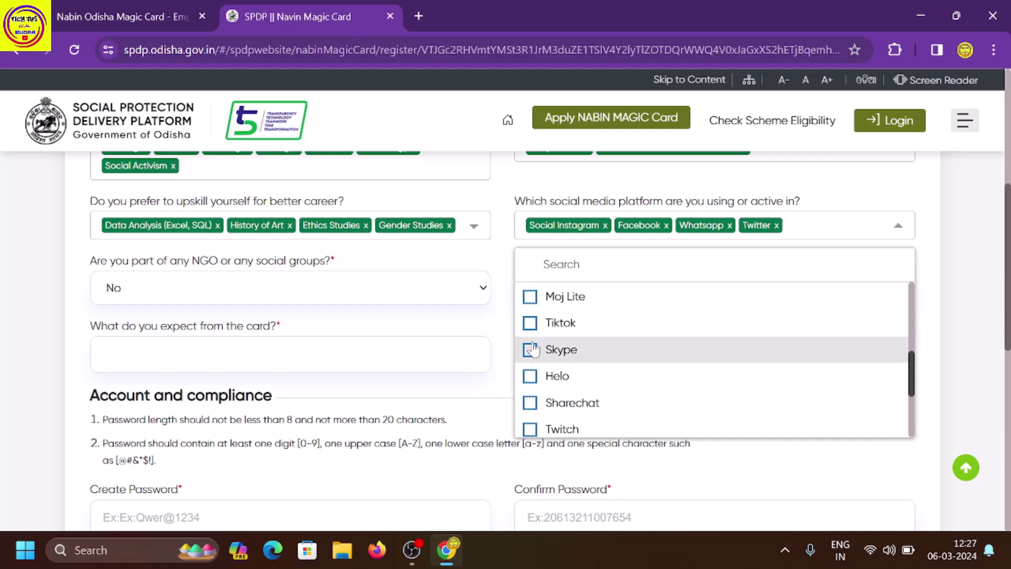
left_click(509, 210)
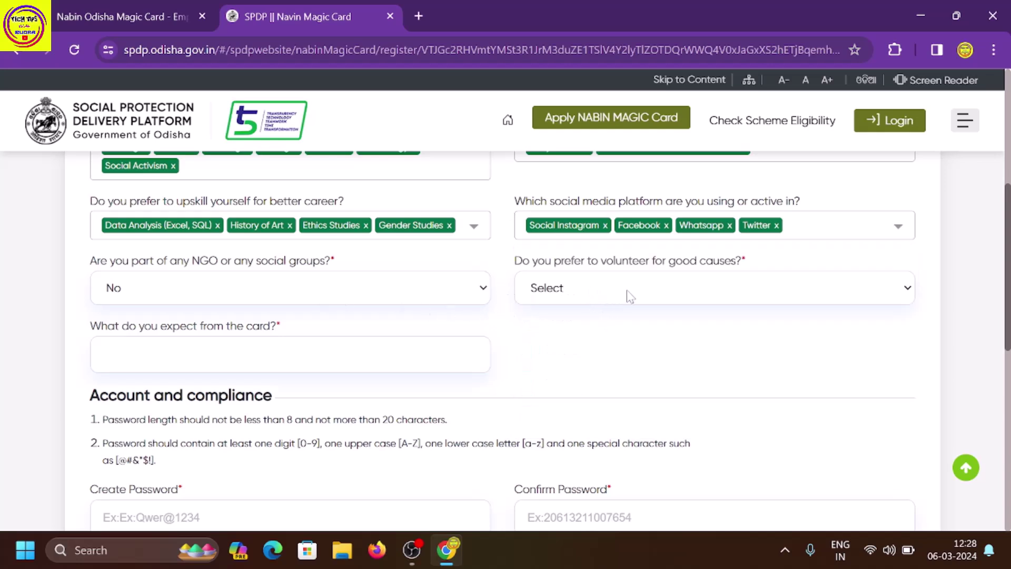
Set volunteering for good causes to Yes.
left_click(641, 294)
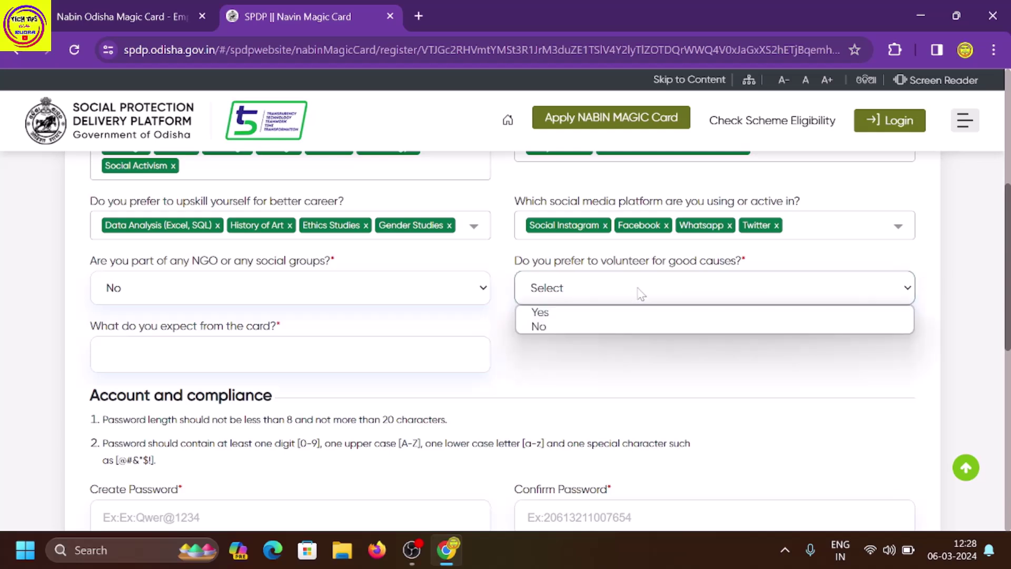
left_click(618, 312)
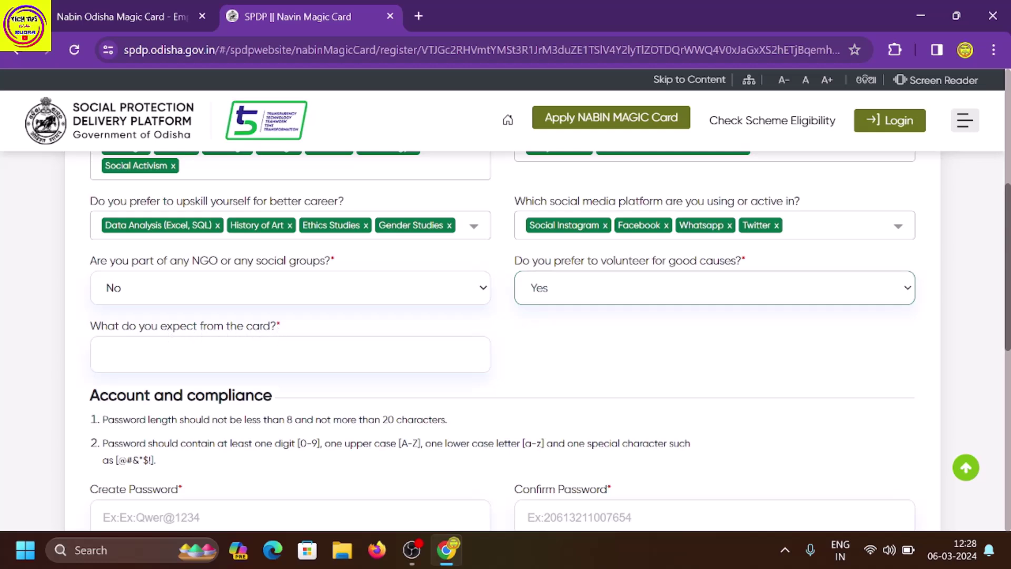
left_click(323, 339)
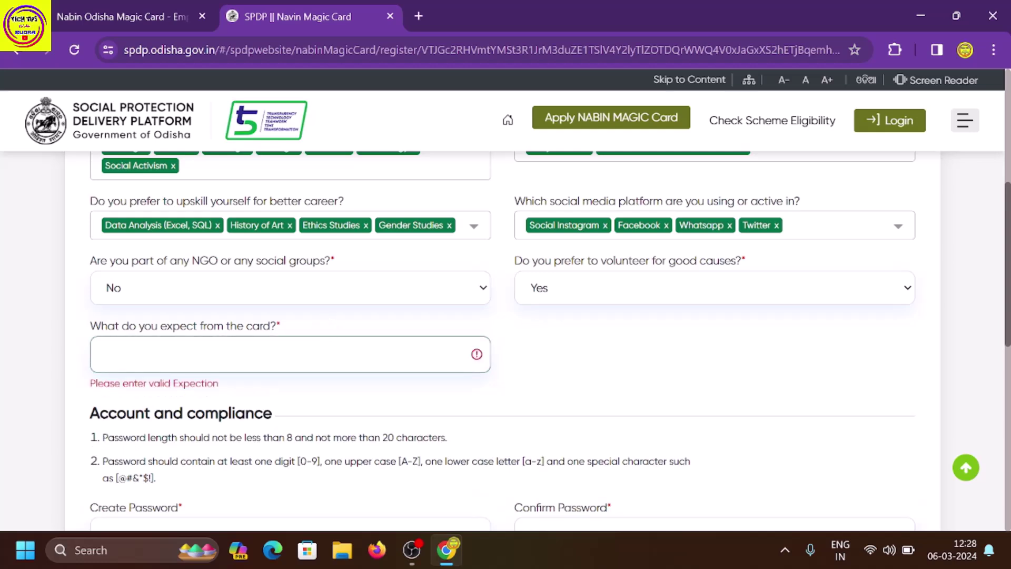
Tick the truthfulness declaration and use Save & Preview to show the application preview.
scroll(290, 316, "down", 5)
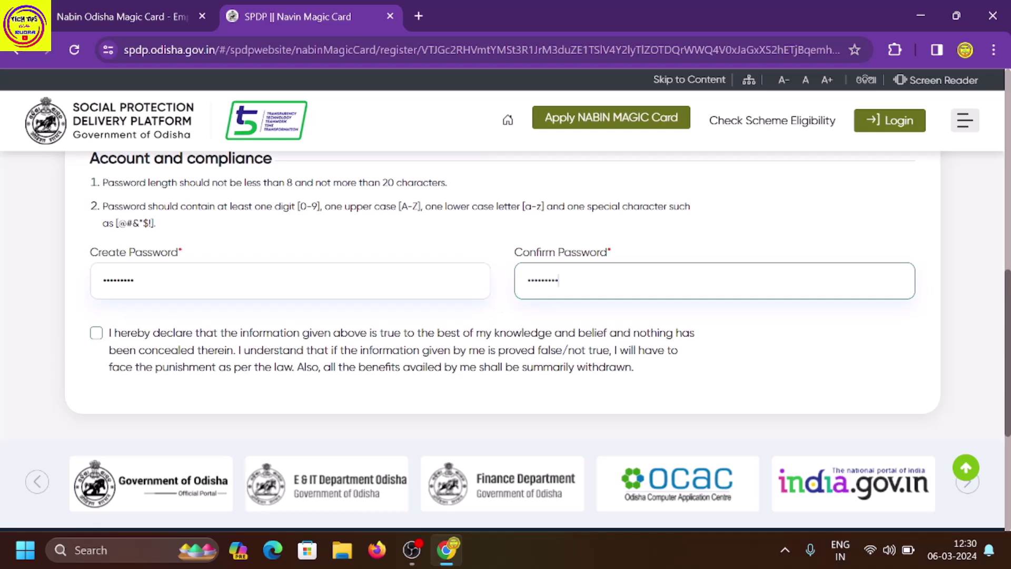
left_click(96, 334)
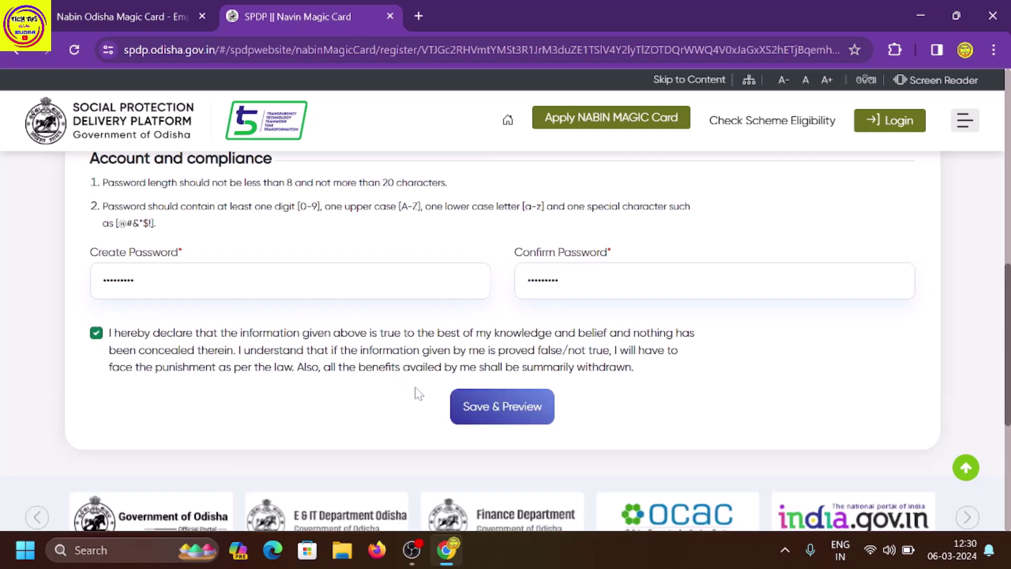
left_click(472, 417)
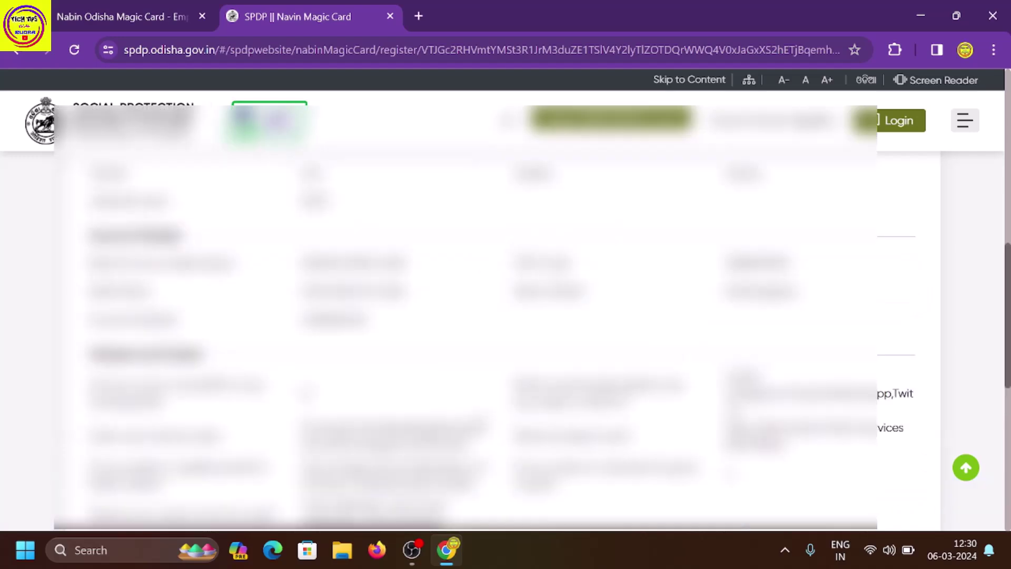
Look over the application preview, then use the green Confirm button to submit the enrollment.
scroll(476, 408, "up", 10)
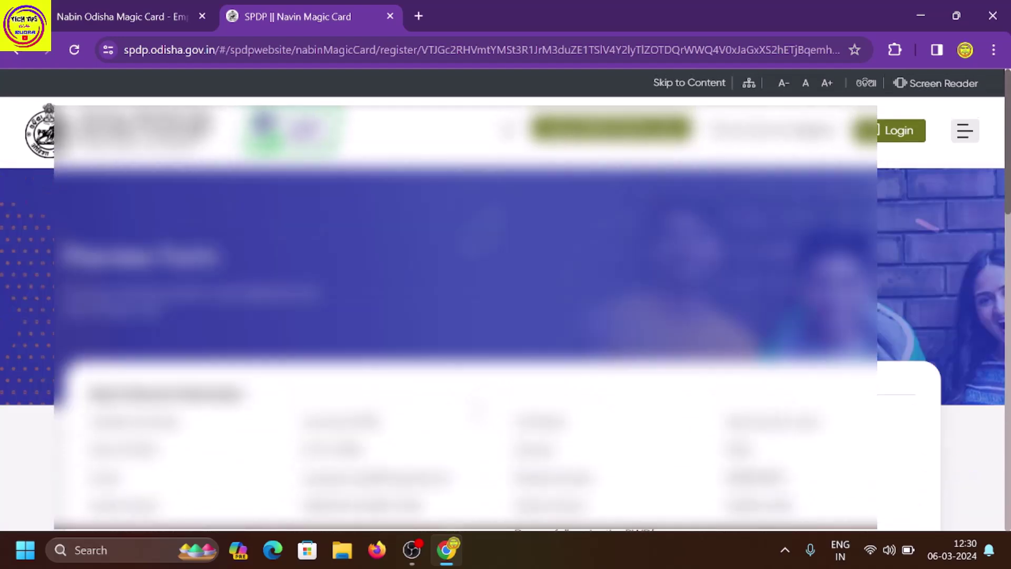
scroll(477, 408, "down", 2)
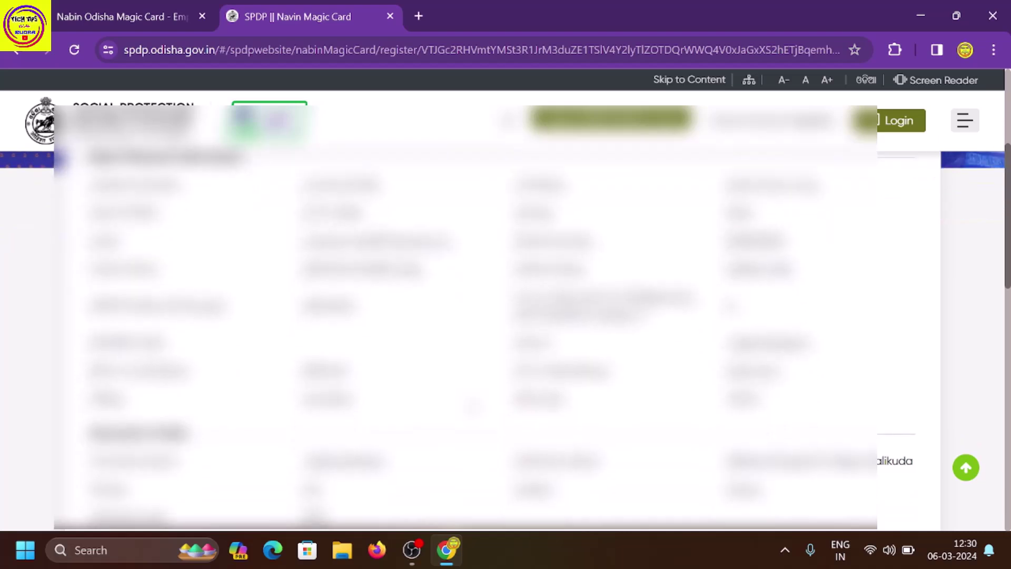
scroll(474, 406, "down", 10)
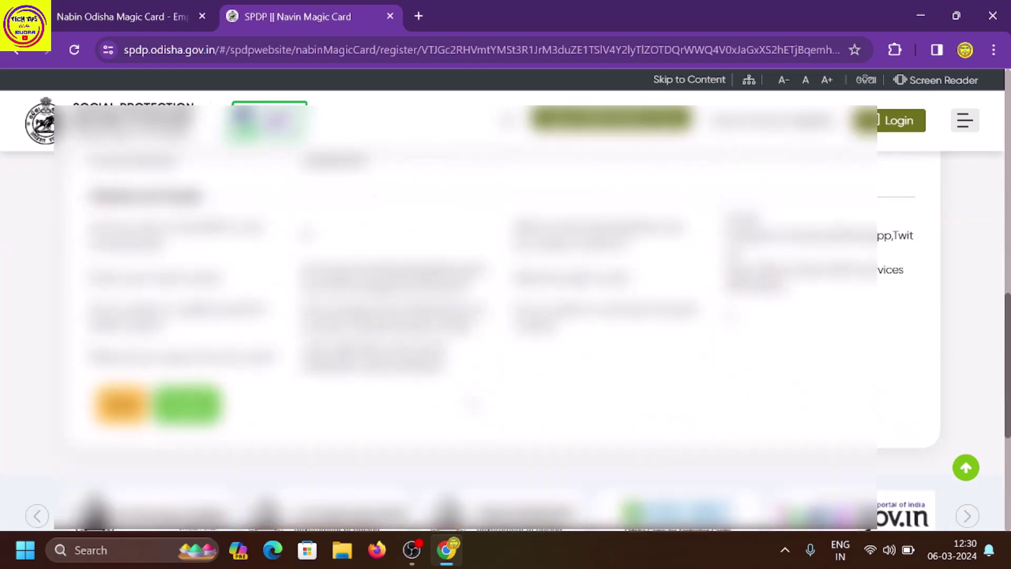
scroll(477, 337, "up", 3)
scroll(473, 402, "up", 2)
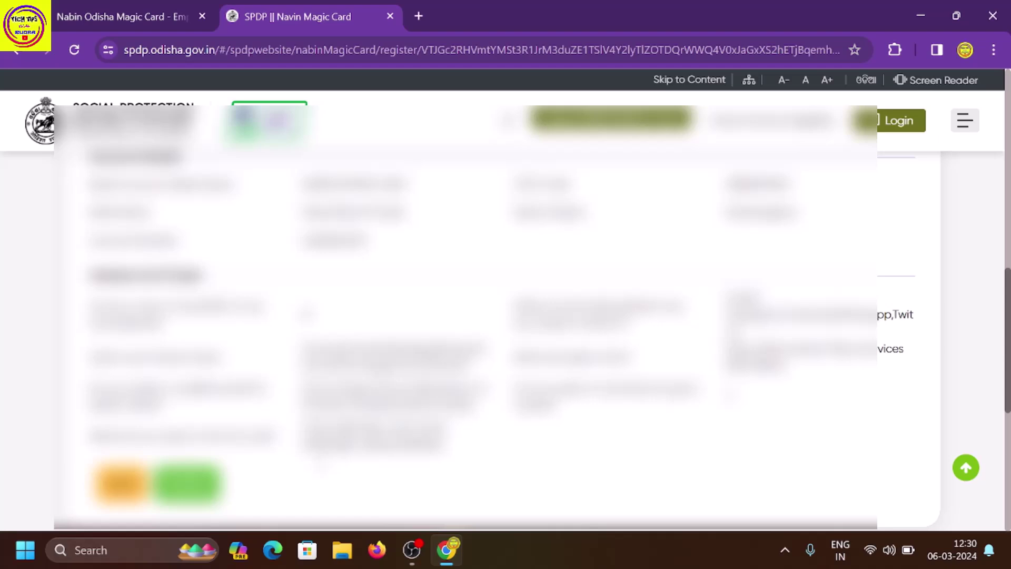
scroll(474, 337, "down", 2)
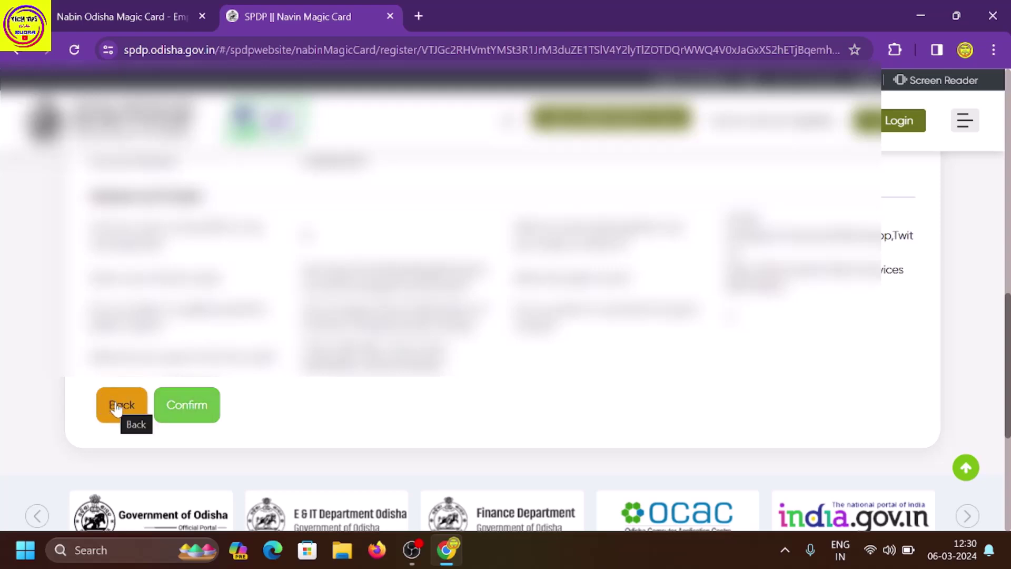
left_click(172, 408)
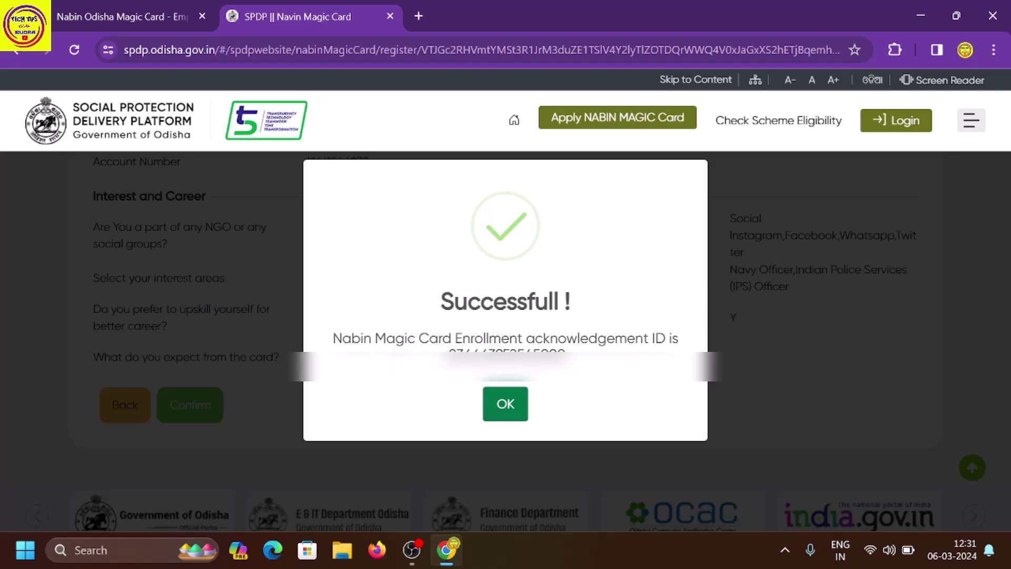
Select the enrollment acknowledgement ID in the success message.
left_click_drag(449, 354, 565, 354)
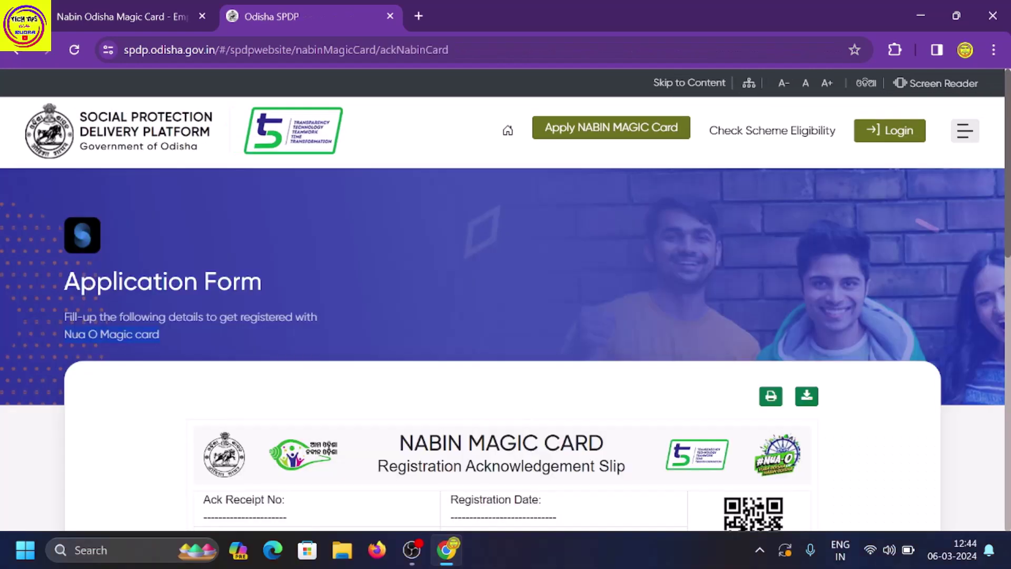
Look through the acknowledgement slip, then switch to the Nabin Odisha Magic Card tab.
scroll(454, 316, "down", 3)
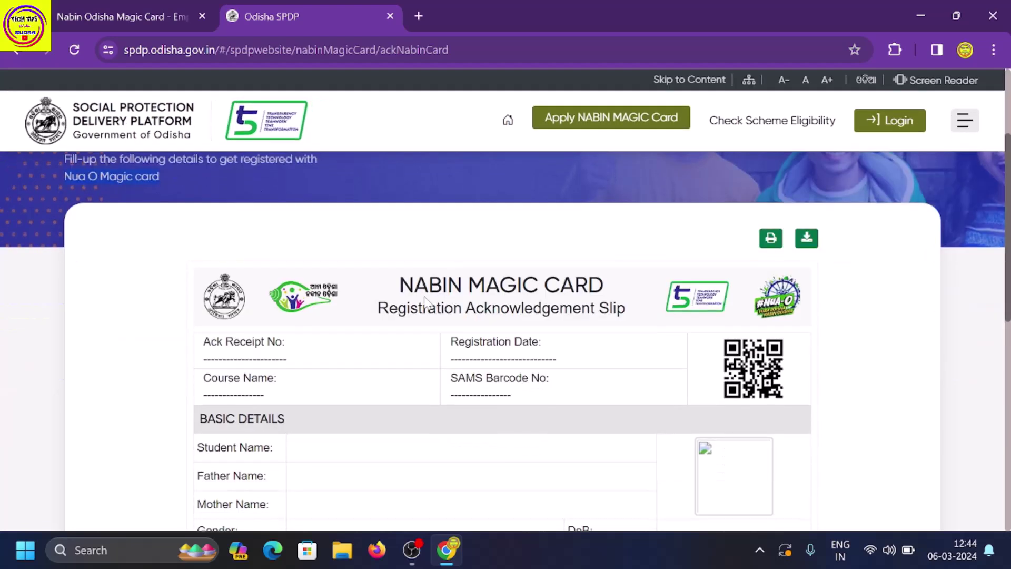
scroll(422, 299, "down", 4)
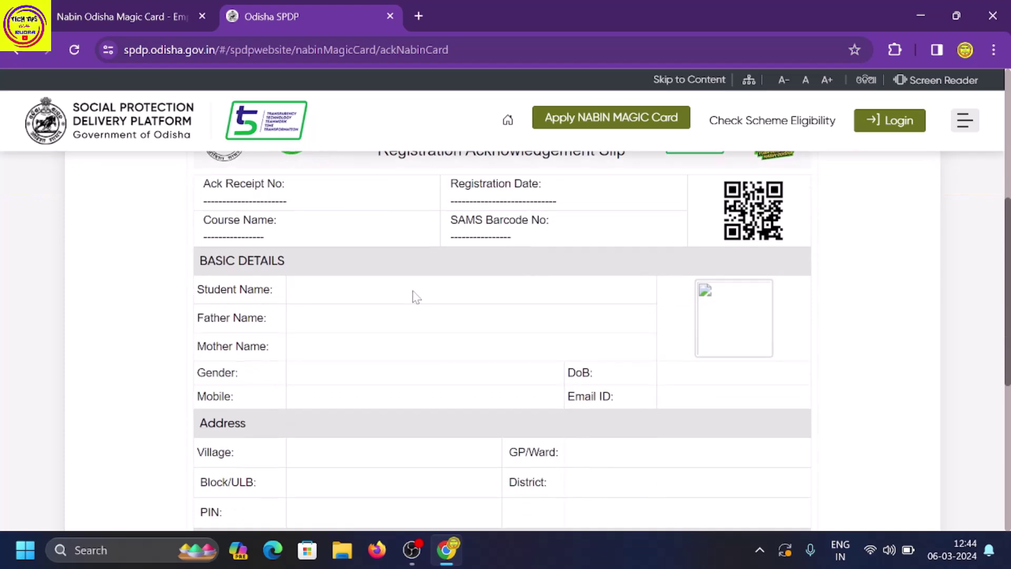
scroll(413, 296, "up", 2)
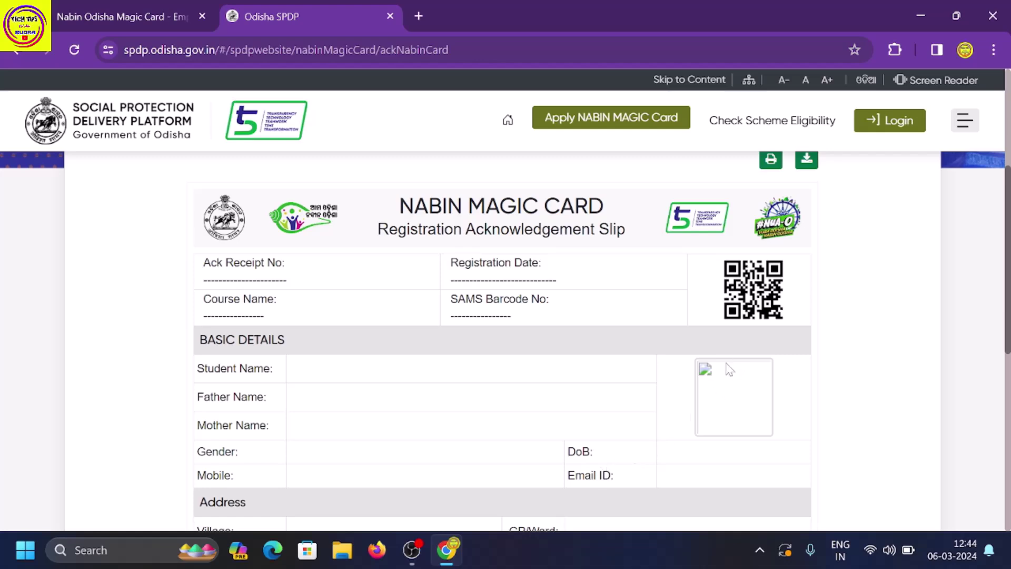
scroll(521, 400, "down", 5)
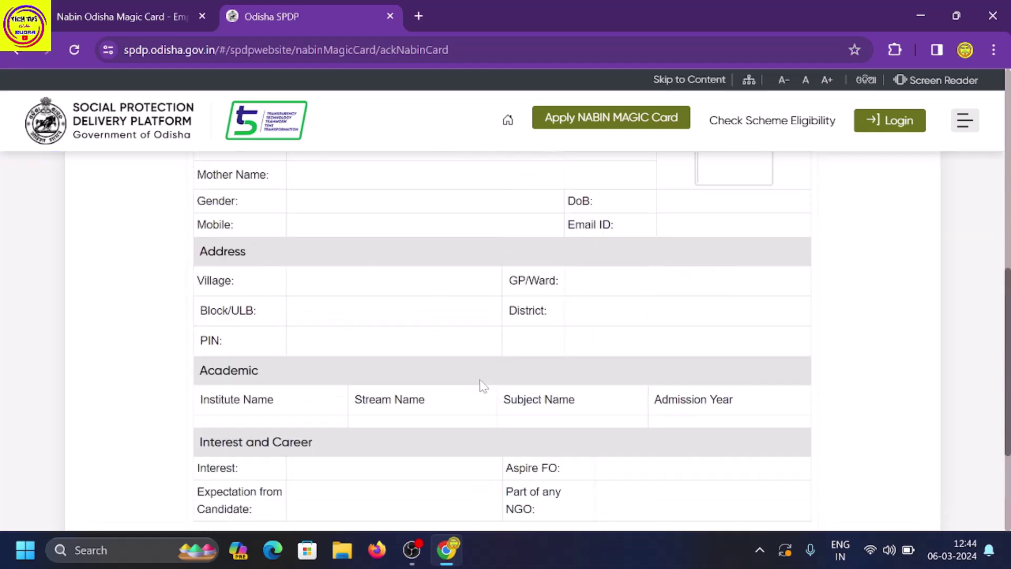
scroll(482, 385, "up", 6)
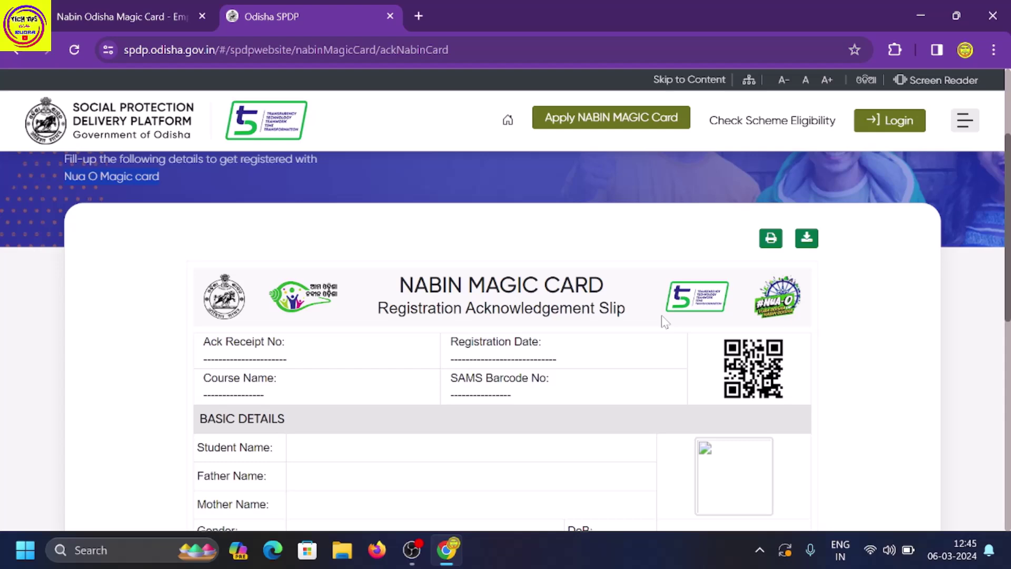
left_click(174, 16)
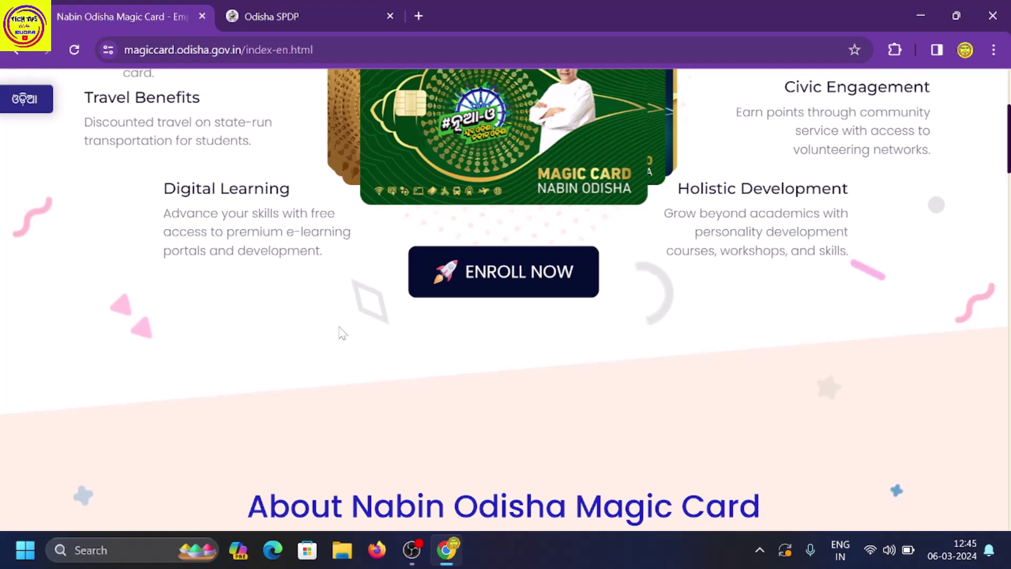
scroll(356, 331, "up", 4)
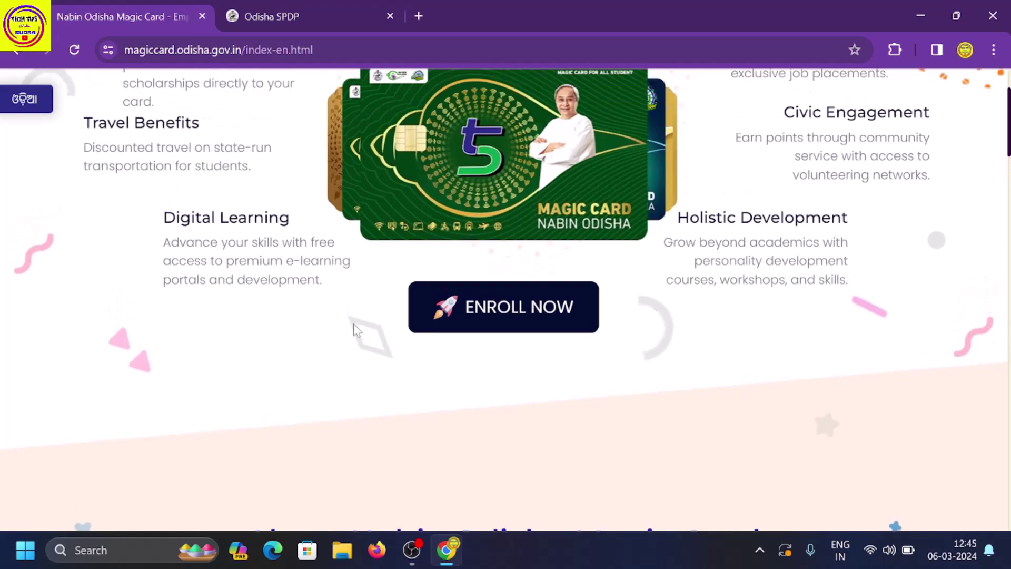